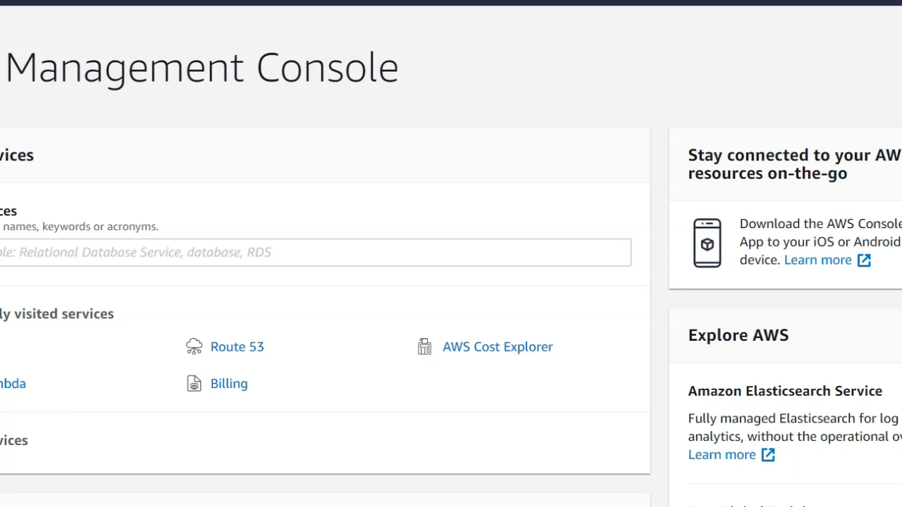
# Open the S3 service from the Storage category of the AWS services list.
pyautogui.click(546, 86)
pyautogui.click(9, 8)
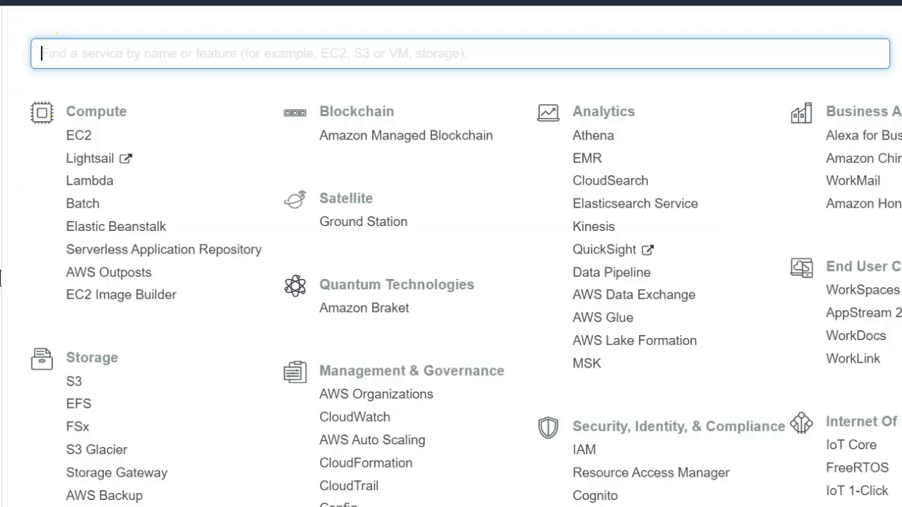
pyautogui.click(71, 358)
pyautogui.moveTo(71, 357); pyautogui.dragTo(121, 360)
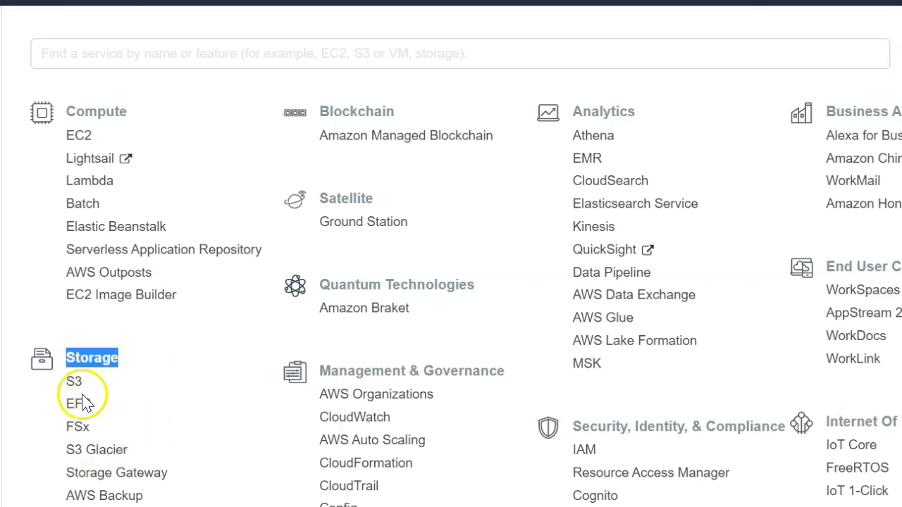
pyautogui.click(157, 356)
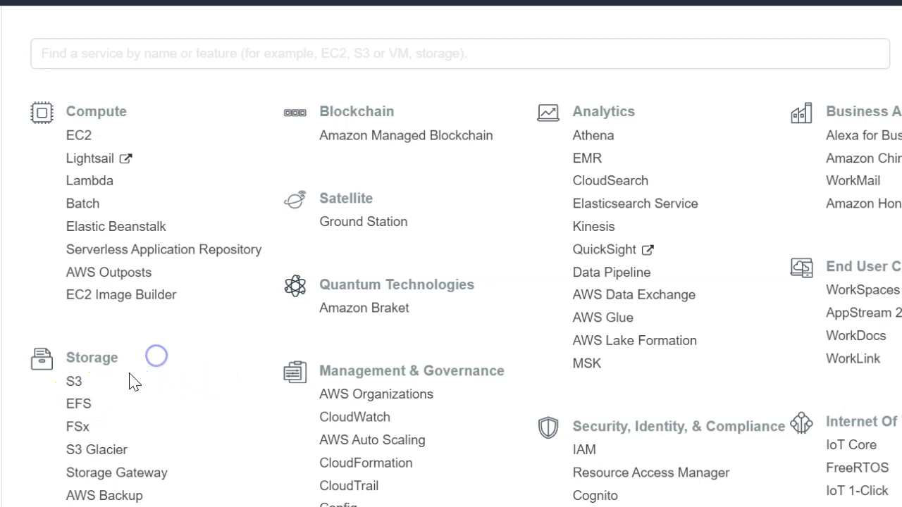
pyautogui.click(75, 384)
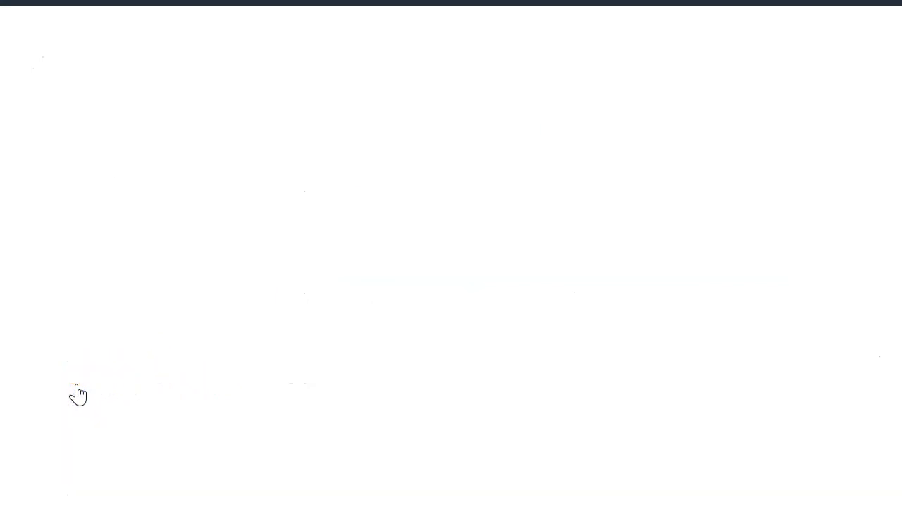
pyautogui.click(84, 371)
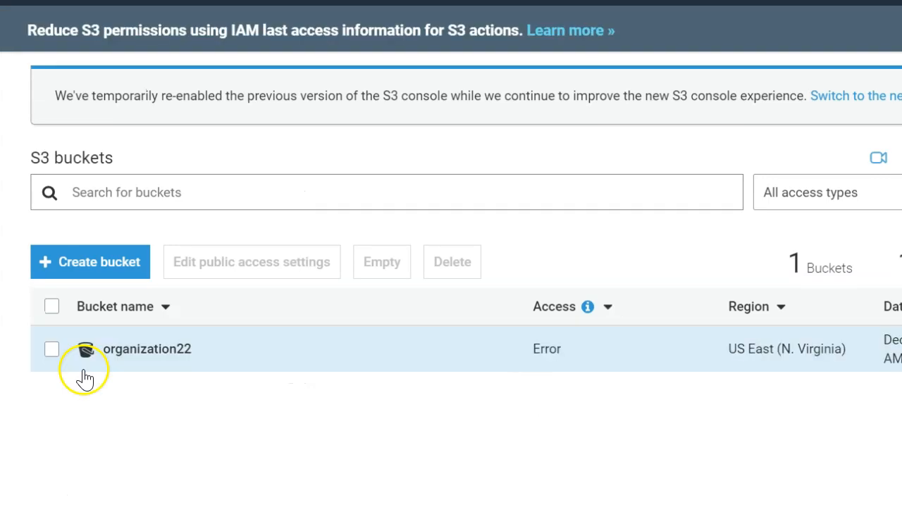
# Start creating a bucket named mys3techhauntbucket in the US East (N. Virginia) region.
pyautogui.click(94, 272)
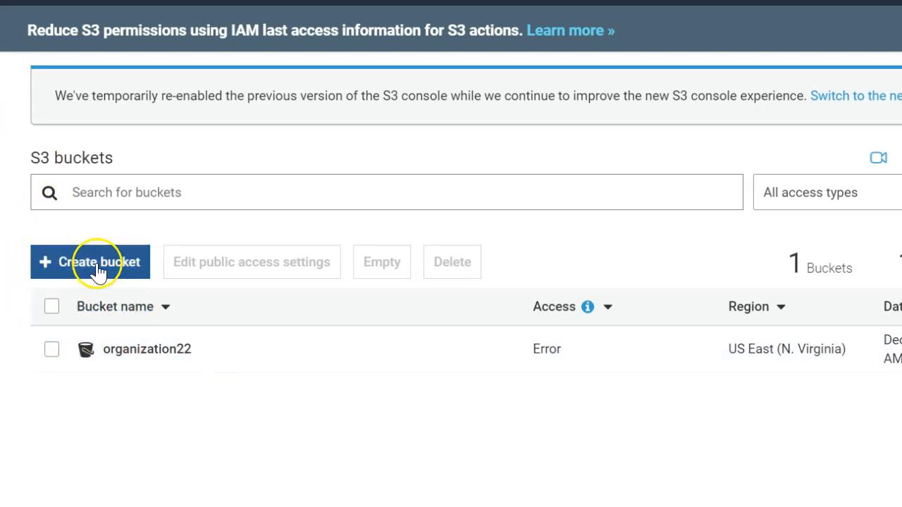
pyautogui.click(98, 268)
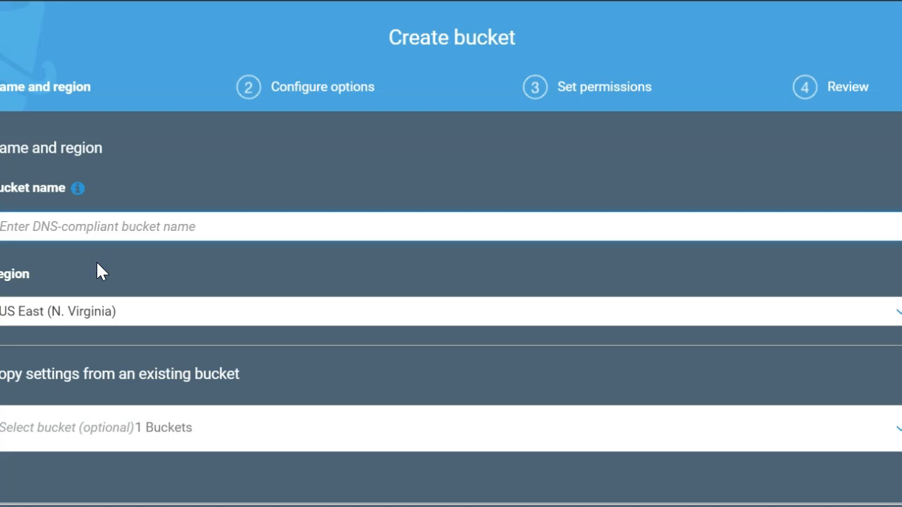
pyautogui.click(174, 226)
pyautogui.moveTo(79, 189)
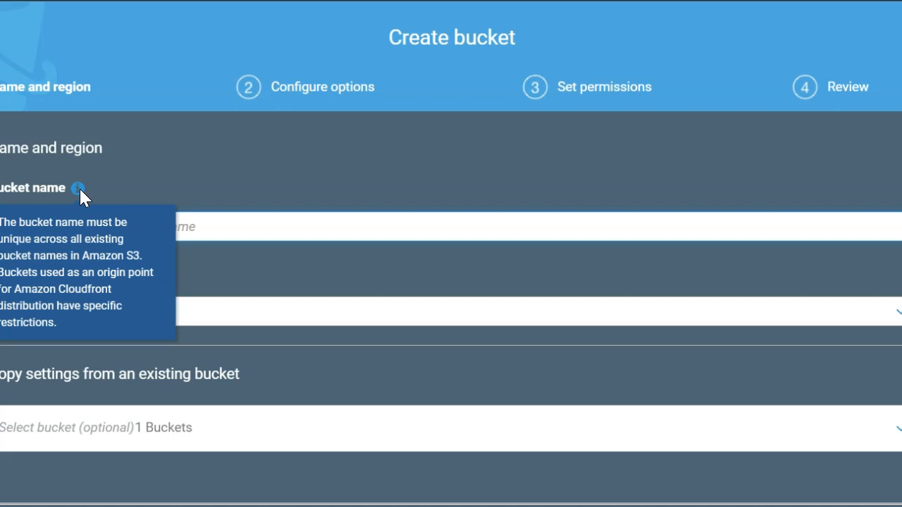
pyautogui.click(207, 229)
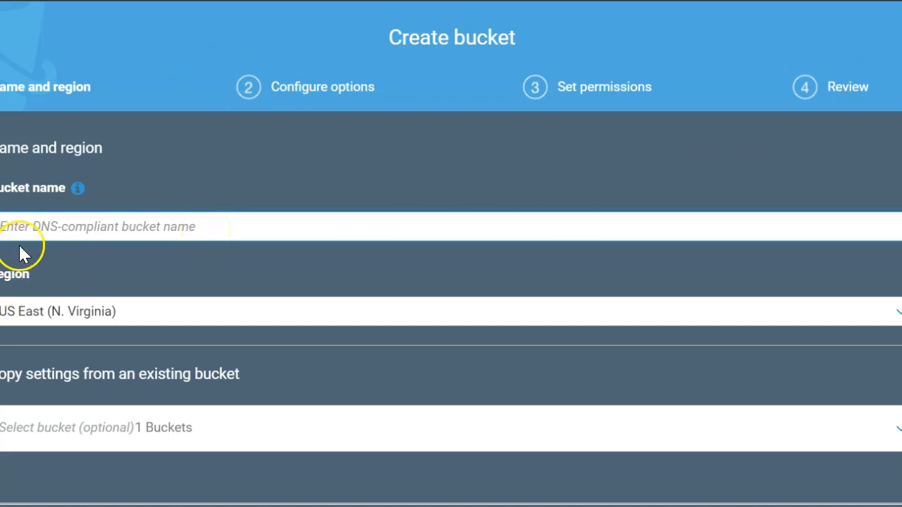
pyautogui.click(72, 227)
pyautogui.write('mys3techhauntbucket')
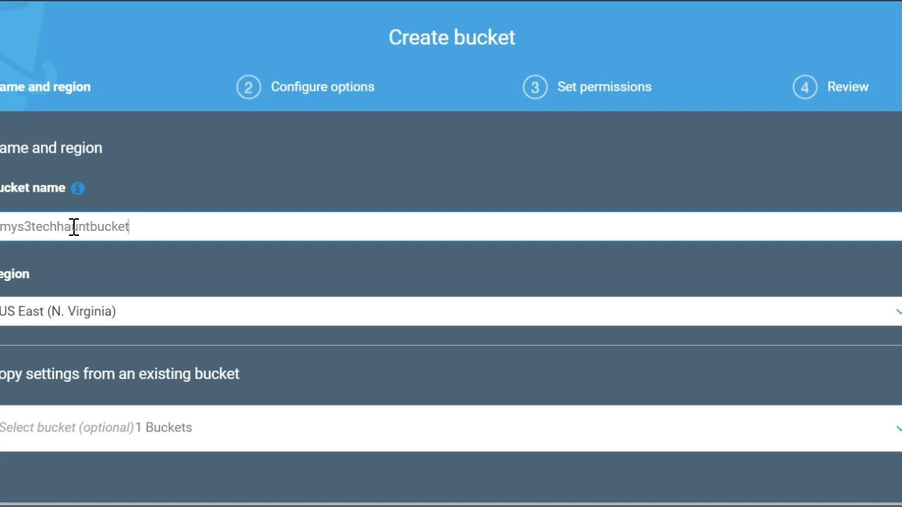
pyautogui.click(161, 316)
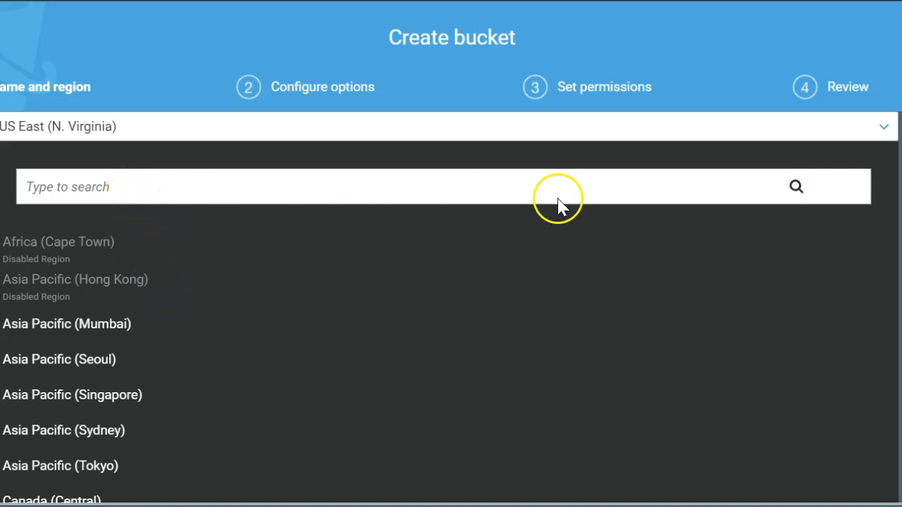
pyautogui.click(884, 129)
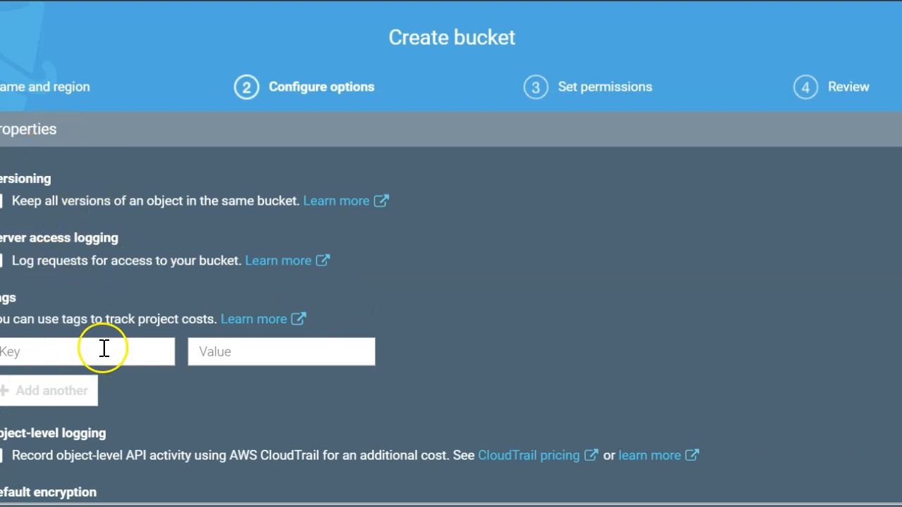
# Examine the versioning, access logging, tags, object-level logging and encryption options for the new bucket.
pyautogui.scroll(-3, 145, 345)
pyautogui.scroll(3, 143, 286)
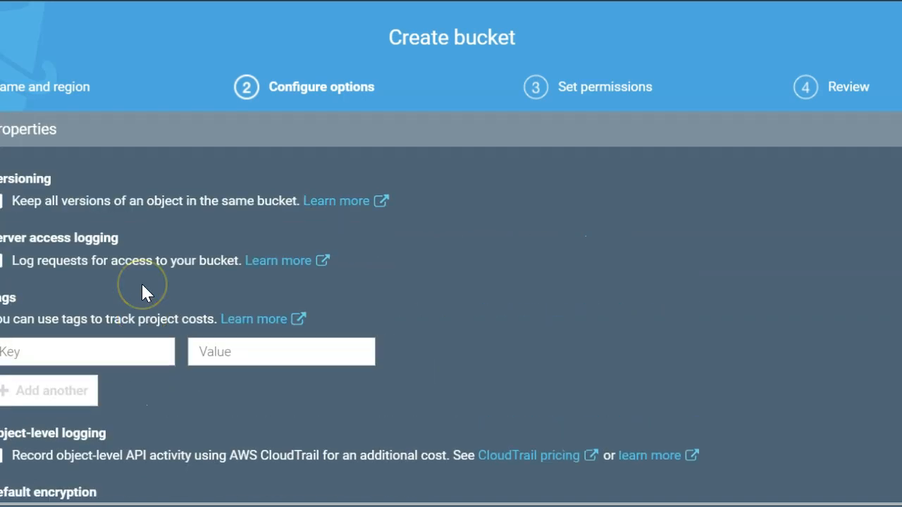
pyautogui.scroll(-3, 143, 294)
pyautogui.scroll(3, 145, 274)
pyautogui.click(7, 236)
pyautogui.moveTo(9, 236); pyautogui.dragTo(186, 265)
pyautogui.click(483, 294)
pyautogui.scroll(-3, 396, 335)
pyautogui.scroll(3, 396, 335)
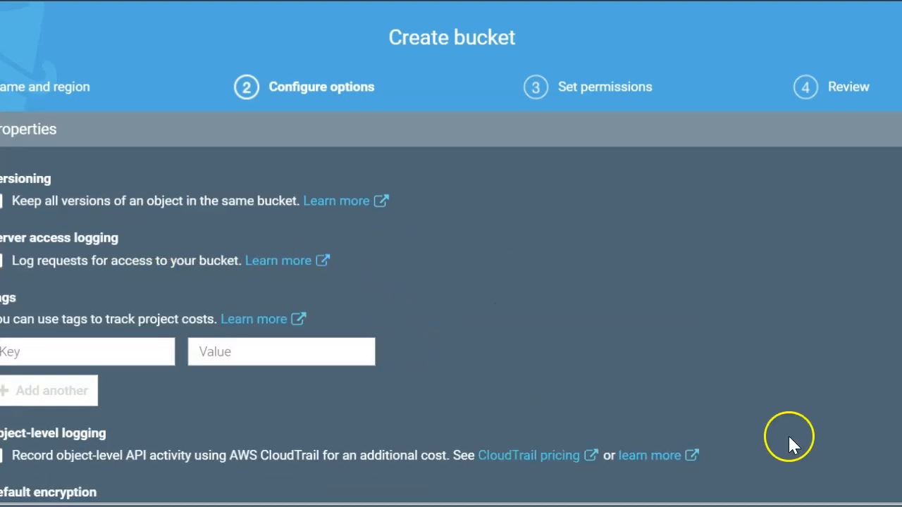
# Review the Block public access settings offered for the new bucket.
pyautogui.scroll(-3, 770, 406)
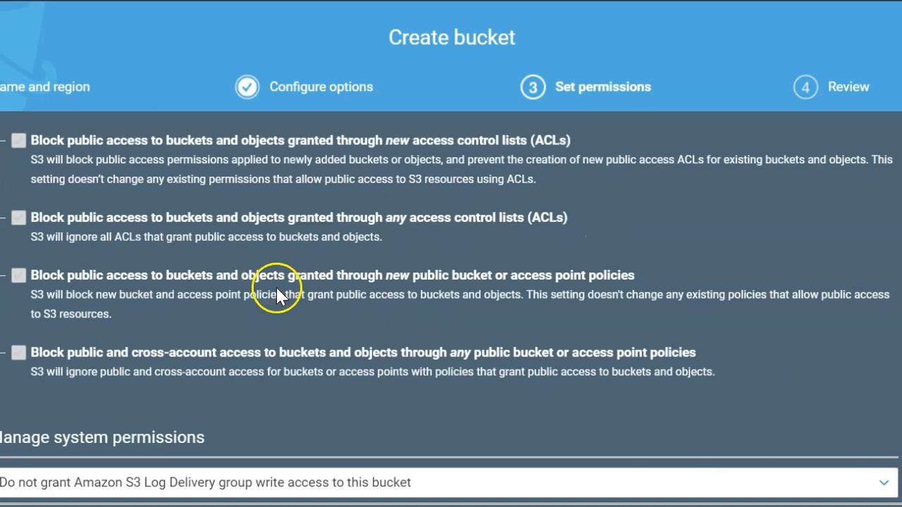
pyautogui.scroll(3, 283, 288)
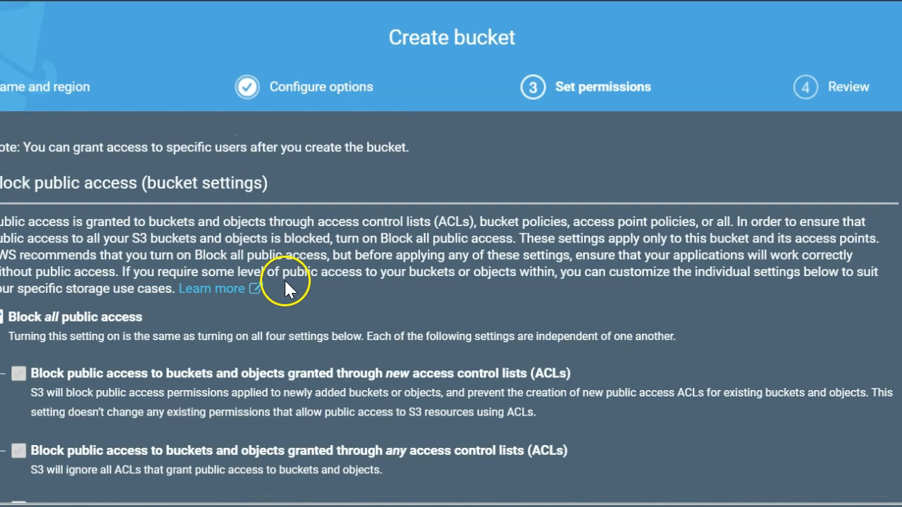
pyautogui.moveTo(3, 183); pyautogui.dragTo(137, 182)
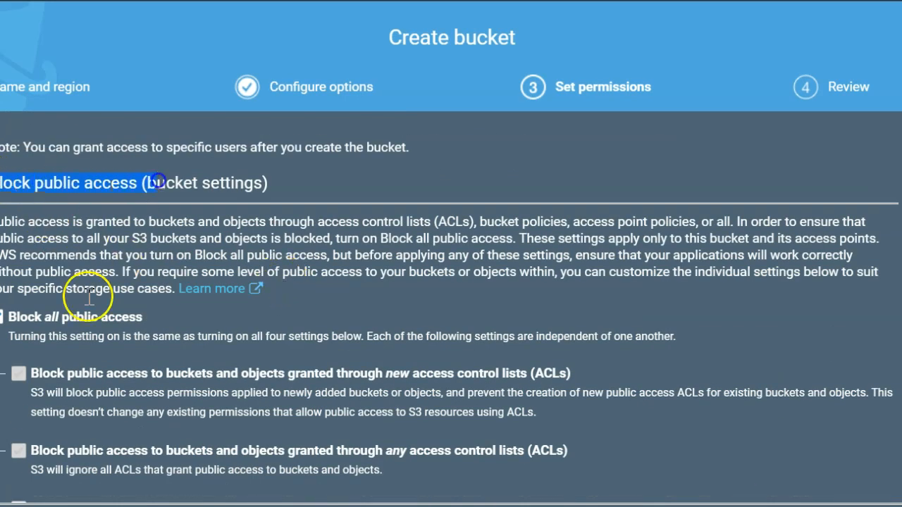
pyautogui.moveTo(143, 317); pyautogui.dragTo(24, 322)
pyautogui.click(3, 202)
pyautogui.moveTo(6, 185); pyautogui.dragTo(268, 183)
pyautogui.click(414, 235)
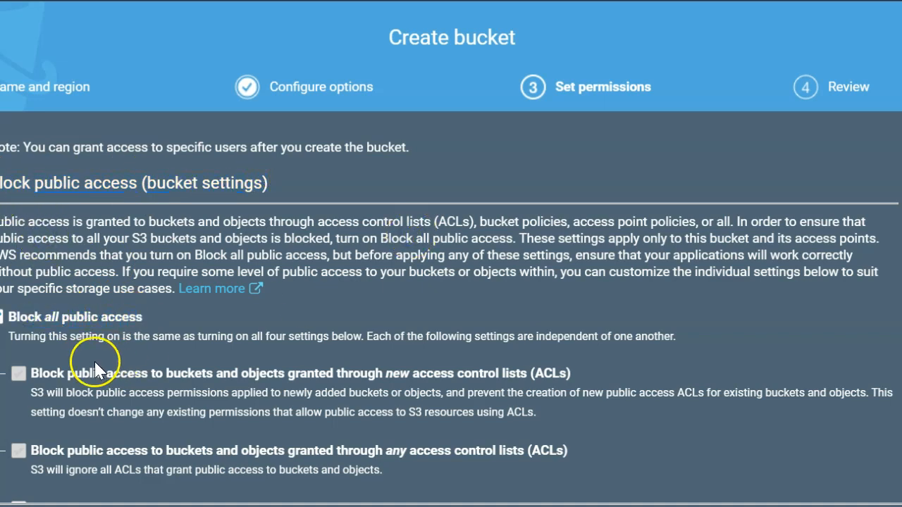
# Turn off Block all public access for the new bucket and enable it again.
pyautogui.click(5, 318)
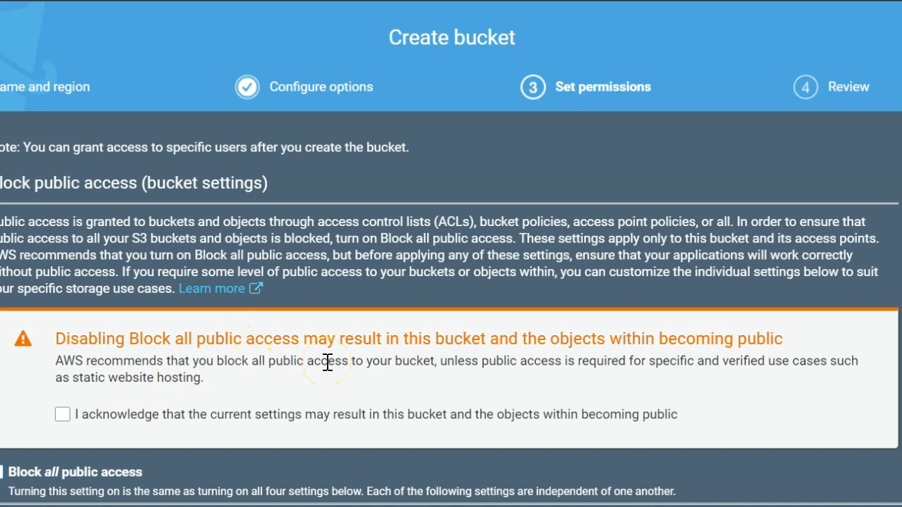
pyautogui.scroll(-3, 185, 399)
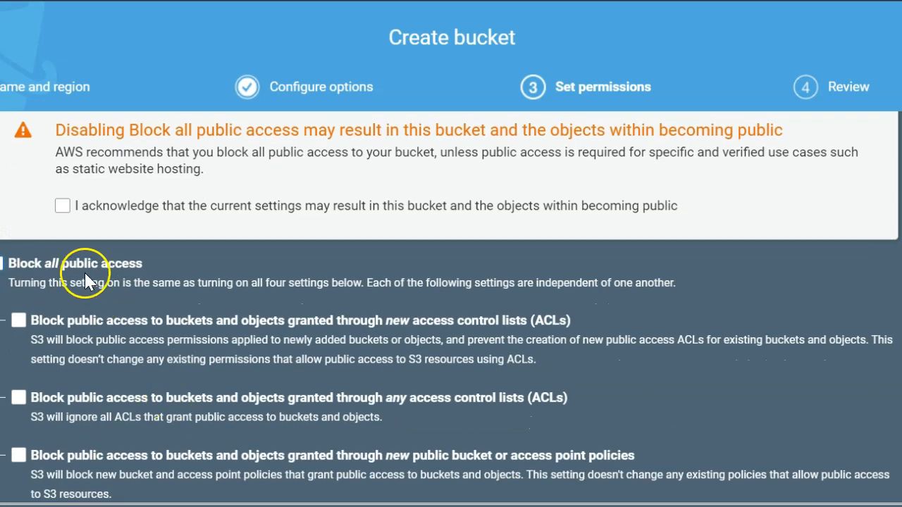
pyautogui.click(4, 265)
pyautogui.scroll(3, 216, 296)
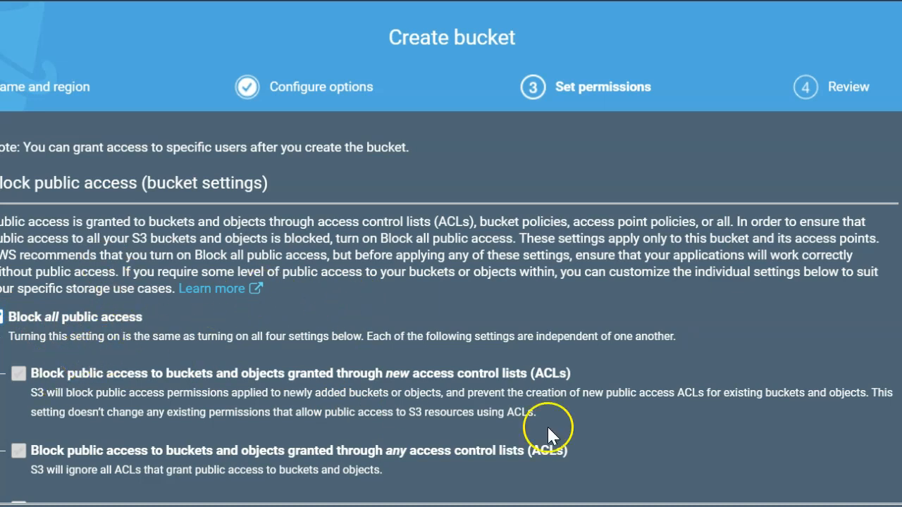
# Accept the permissions, review the bucket's settings and create the bucket.
pyautogui.click(845, 503)
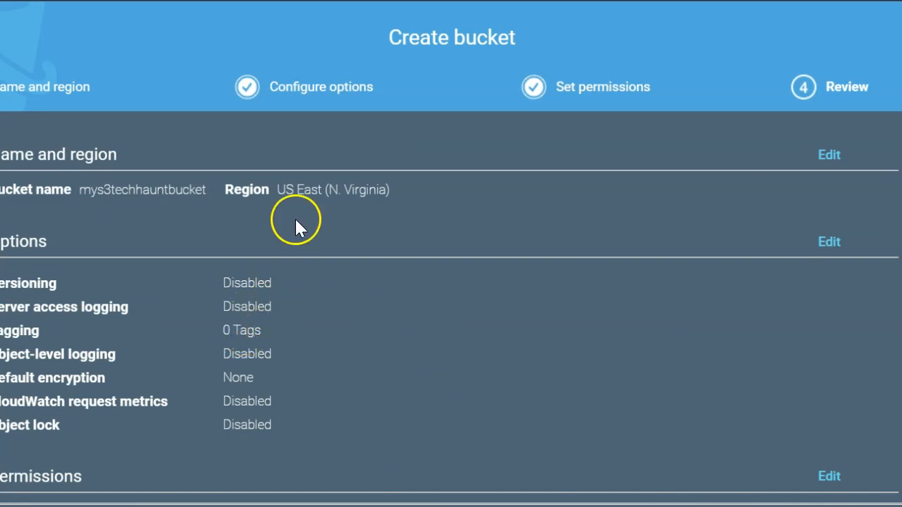
pyautogui.scroll(-5, 530, 384)
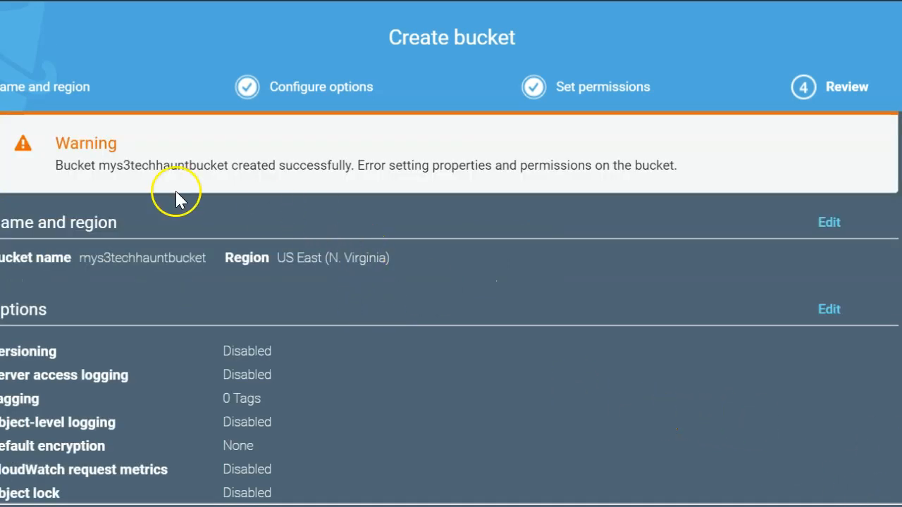
# Read the message about the bucket's creation and check the permissions summary before leaving the wizard.
pyautogui.moveTo(244, 158); pyautogui.dragTo(265, 157)
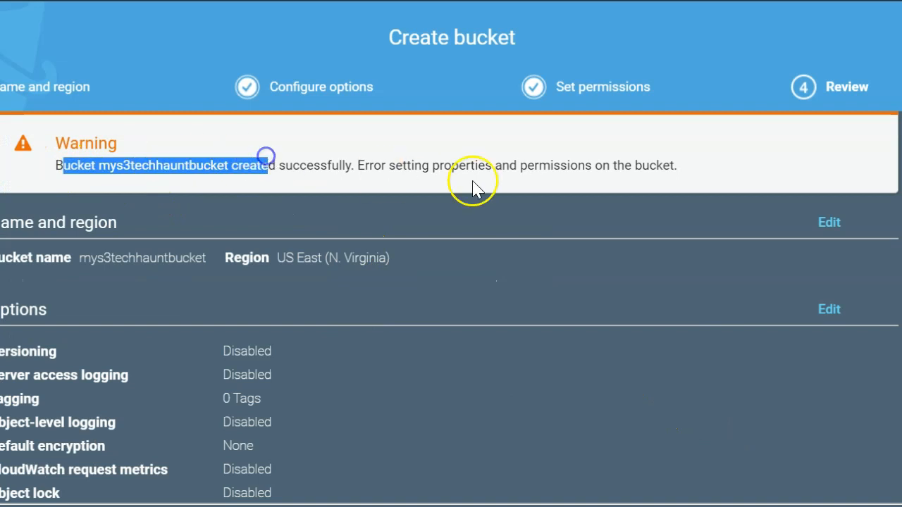
pyautogui.click(459, 169)
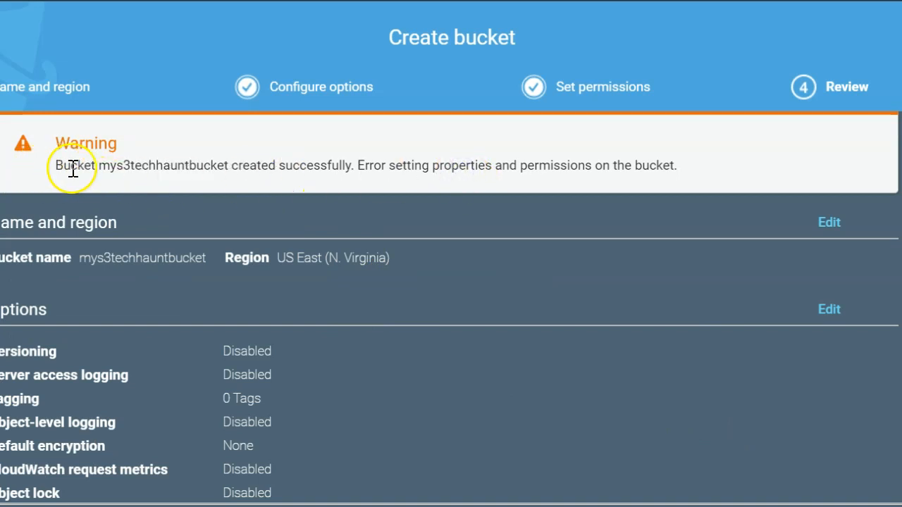
pyautogui.moveTo(107, 165); pyautogui.dragTo(21, 177)
pyautogui.click(538, 172)
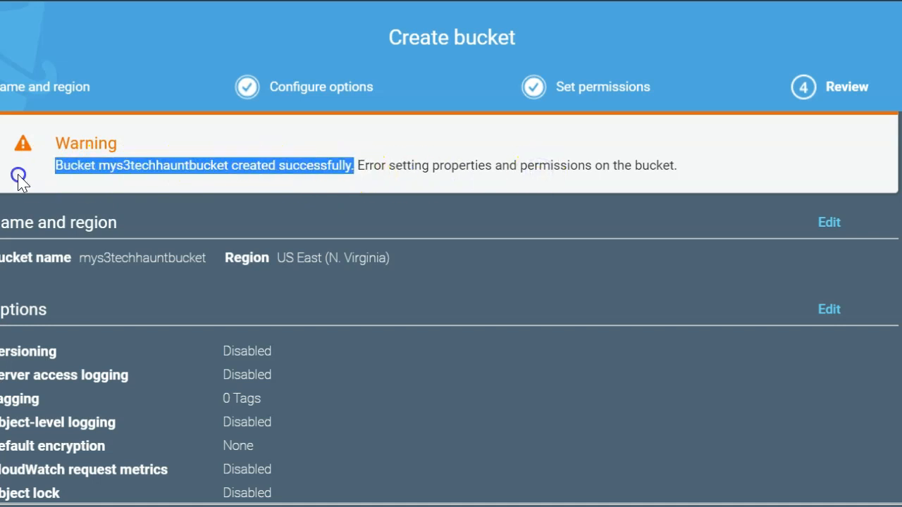
pyautogui.moveTo(395, 179); pyautogui.dragTo(548, 179)
pyautogui.scroll(-5, 458, 324)
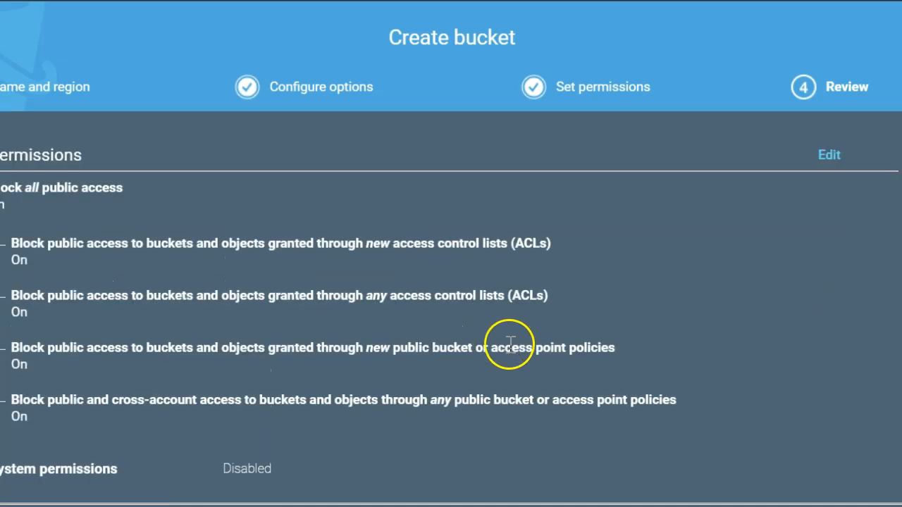
pyautogui.scroll(5, 417, 298)
pyautogui.scroll(-5, 793, 417)
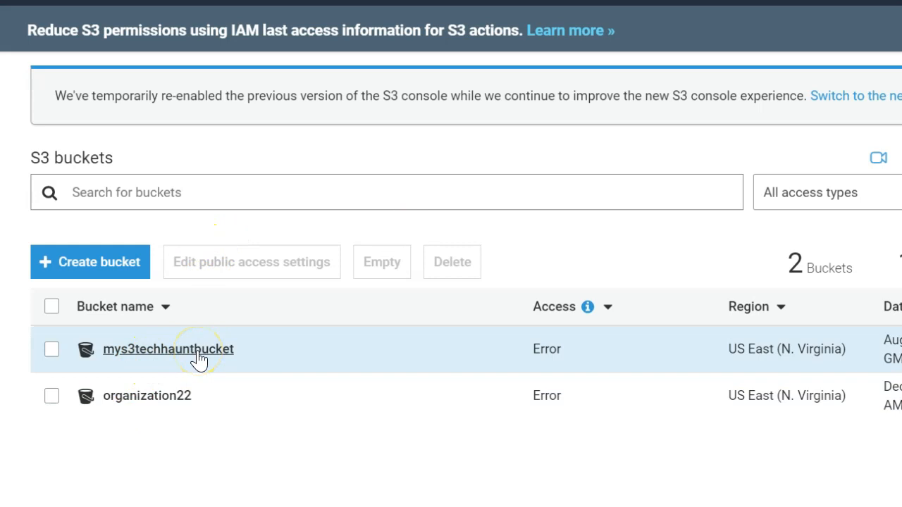
# Open the mys3techhauntbucket bucket from the bucket list.
pyautogui.click(199, 358)
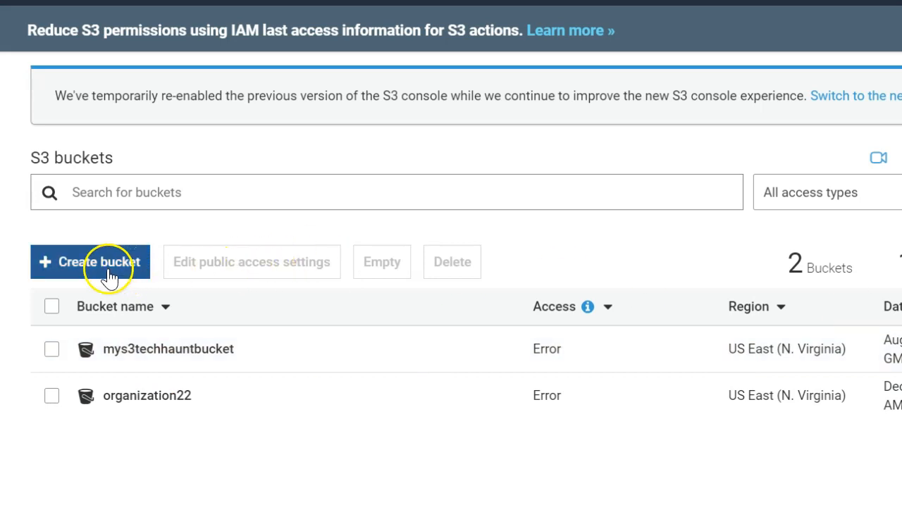
pyautogui.click(200, 350)
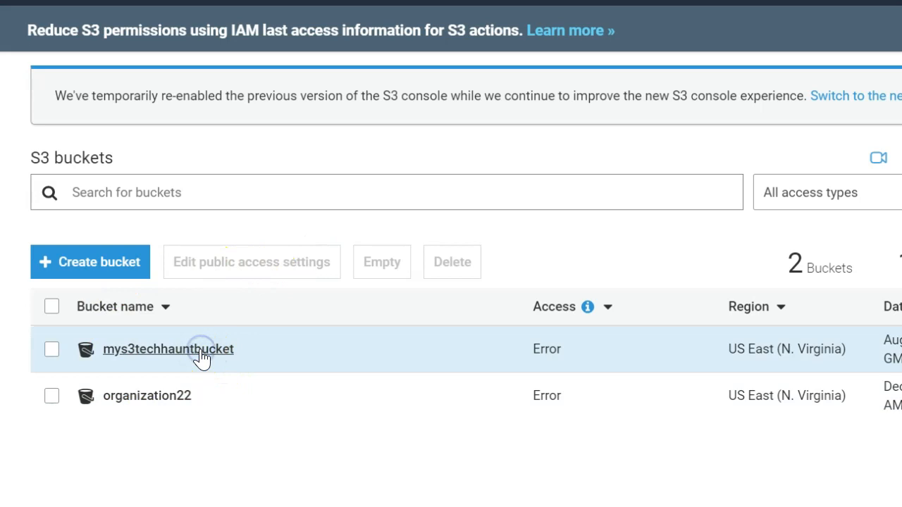
pyautogui.scroll(-5, 202, 352)
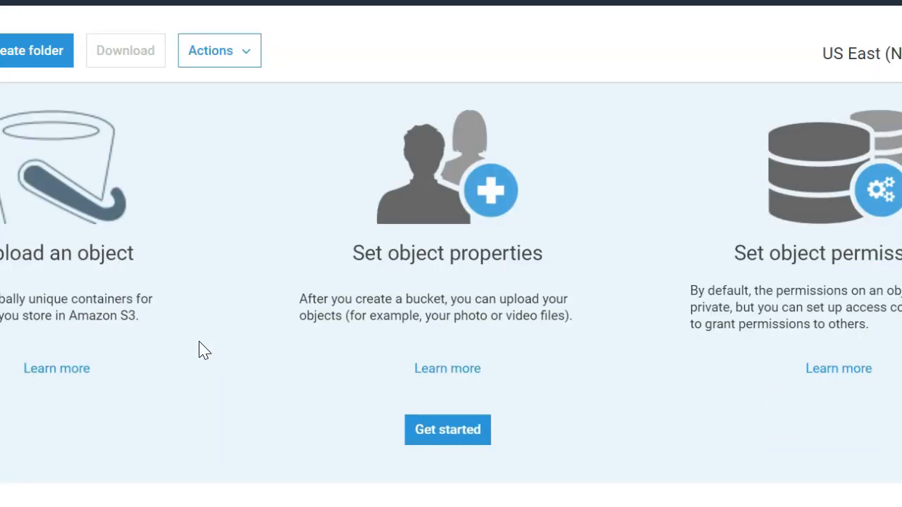
pyautogui.scroll(2, 182, 352)
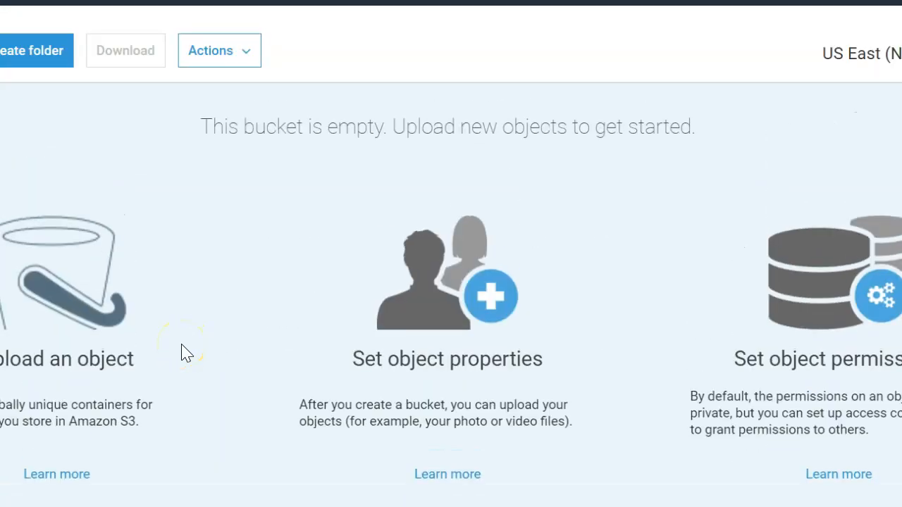
# Upload the file S3.png to the mys3techhauntbucket bucket.
pyautogui.scroll(3, 181, 352)
pyautogui.scroll(-3, 181, 352)
pyautogui.scroll(2, 181, 353)
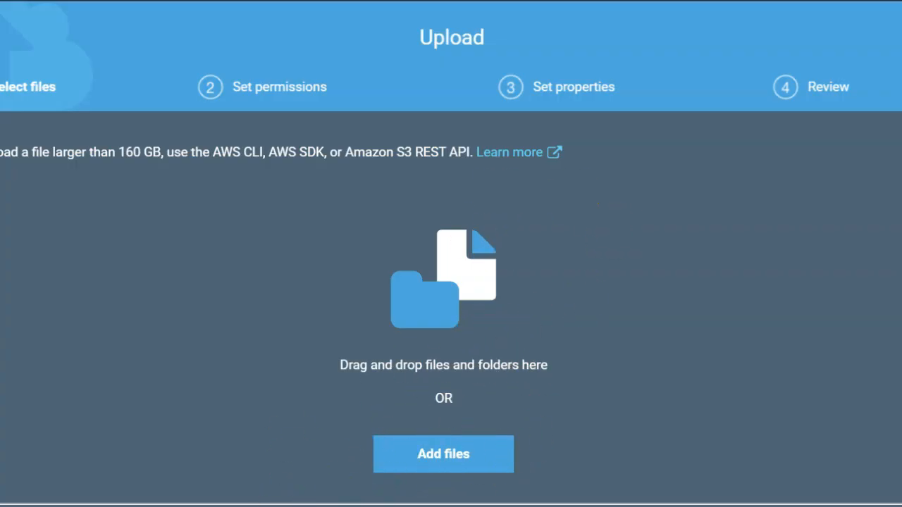
pyautogui.moveTo(895, 367); pyautogui.dragTo(146, 315)
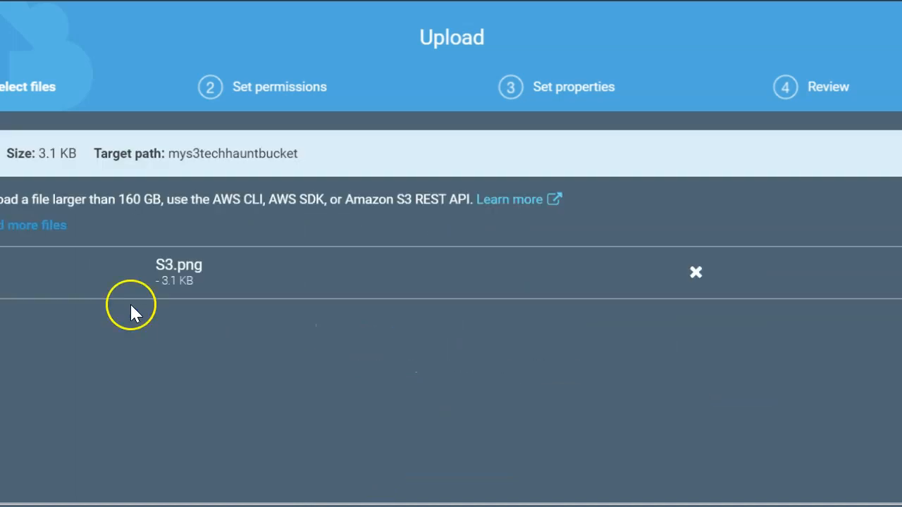
pyautogui.click(269, 390)
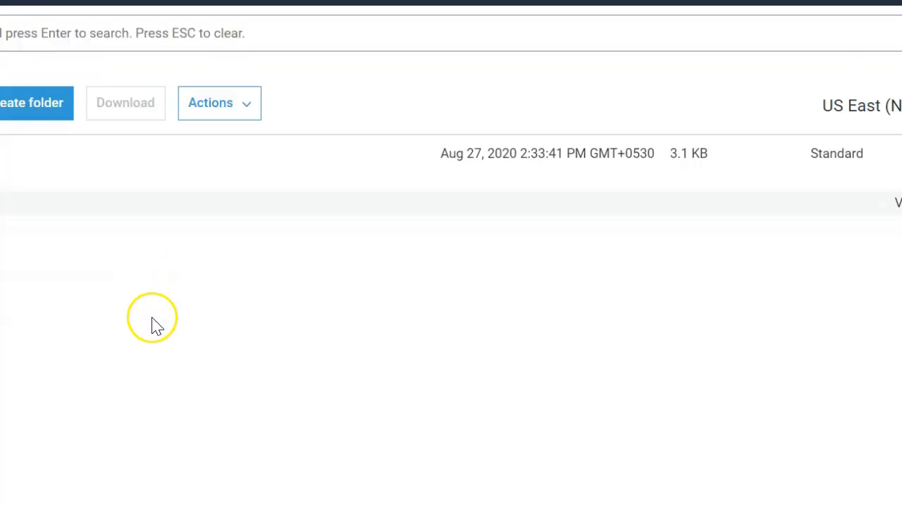
# Read the upload result for the bucket, then close the upload details and look at the object list.
pyautogui.scroll(3, 150, 320)
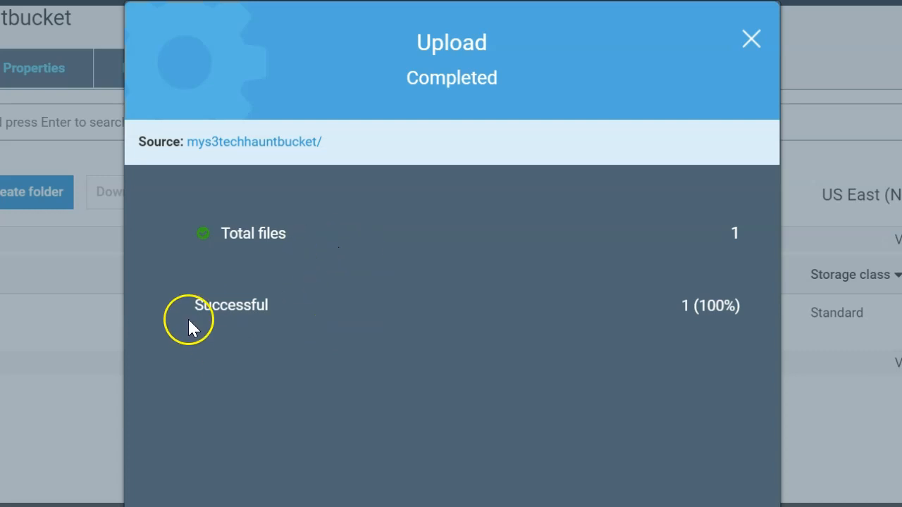
pyautogui.moveTo(199, 312); pyautogui.dragTo(644, 318)
pyautogui.click(378, 308)
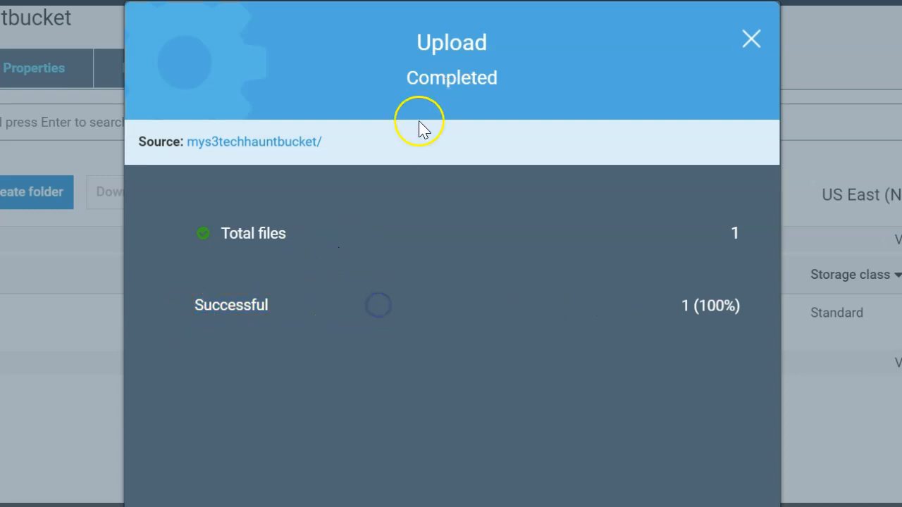
pyautogui.moveTo(221, 231); pyautogui.dragTo(654, 299)
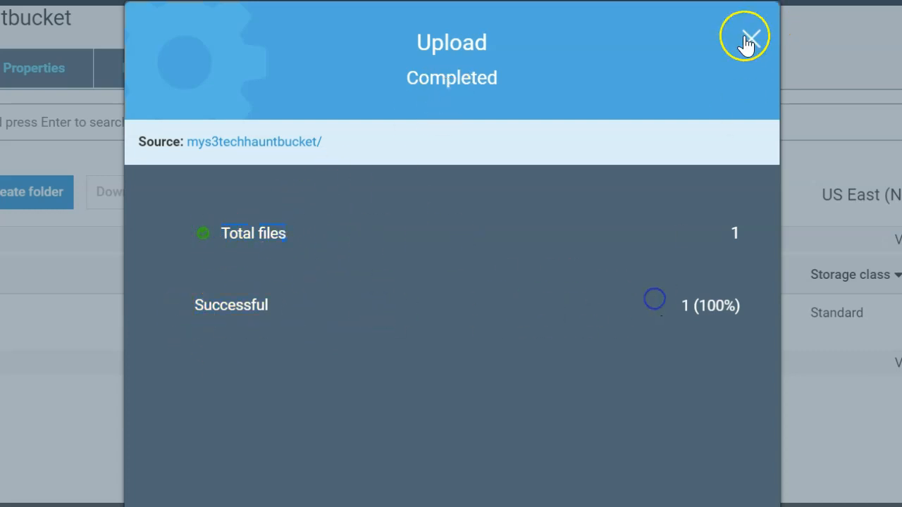
pyautogui.click(749, 48)
pyautogui.scroll(-2, 113, 470)
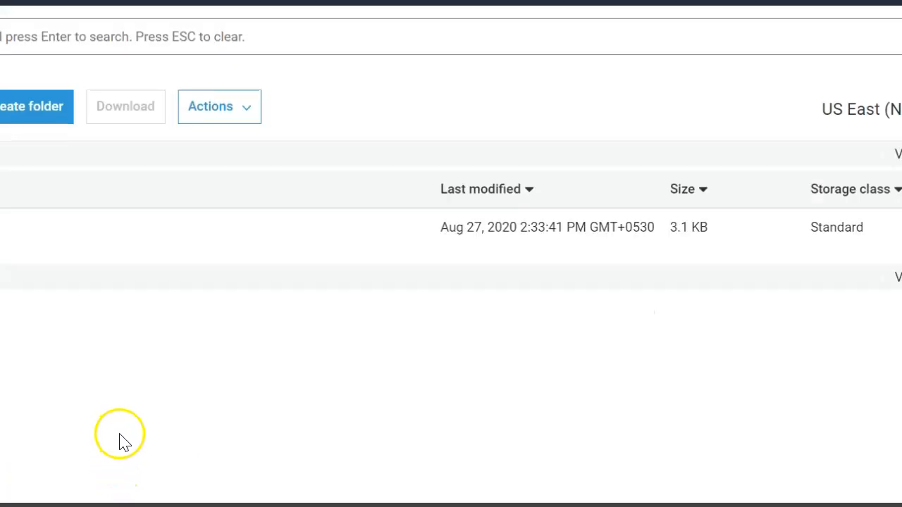
pyautogui.scroll(1, 121, 439)
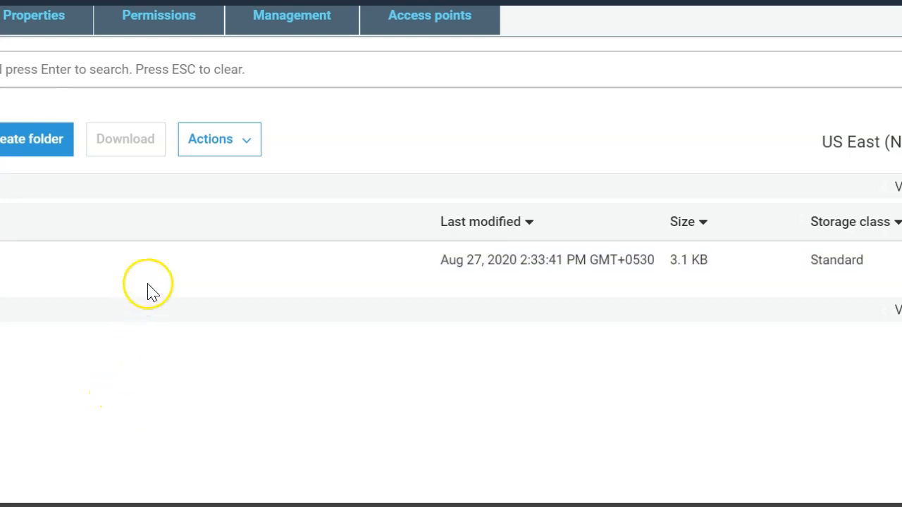
# Show the details of S3.png and examine its overview, properties and permissions.
pyautogui.click(45, 271)
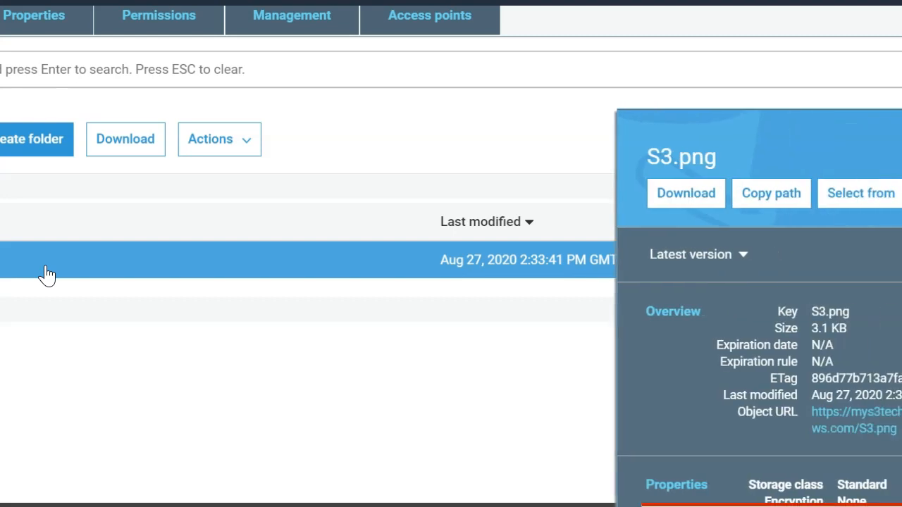
pyautogui.click(115, 230)
pyautogui.click(28, 267)
pyautogui.scroll(-2, 866, 352)
pyautogui.scroll(2, 877, 362)
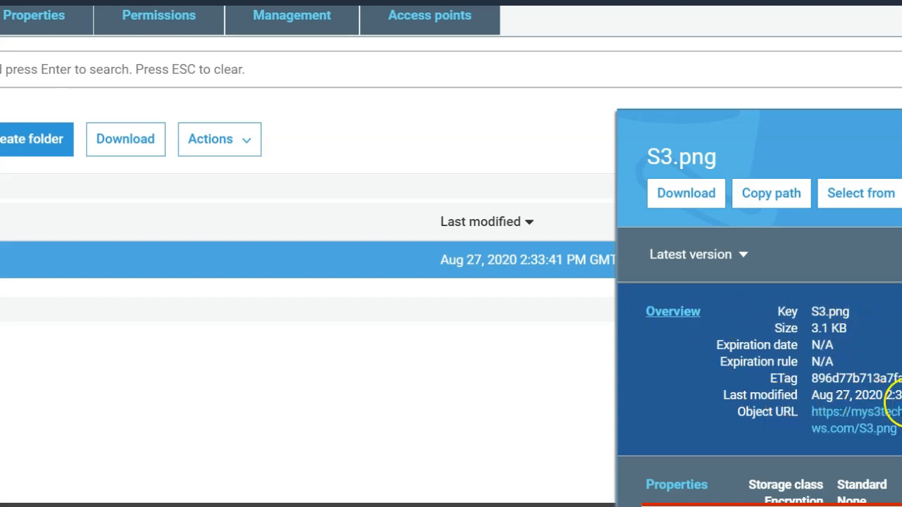
pyautogui.scroll(-2, 884, 405)
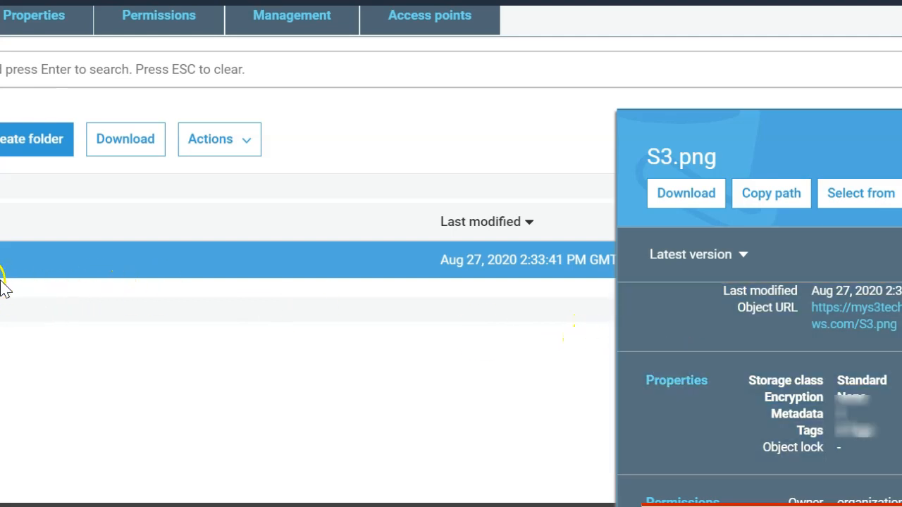
pyautogui.scroll(-2, 860, 388)
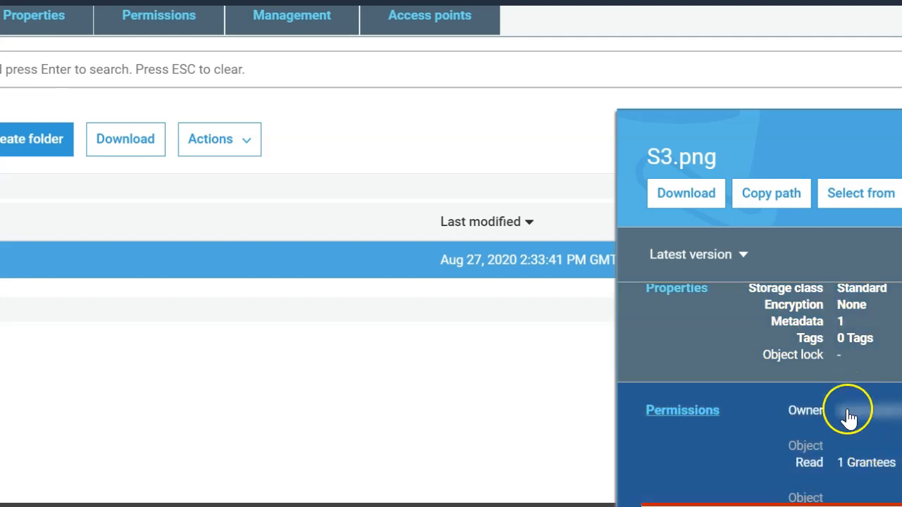
pyautogui.scroll(4, 754, 409)
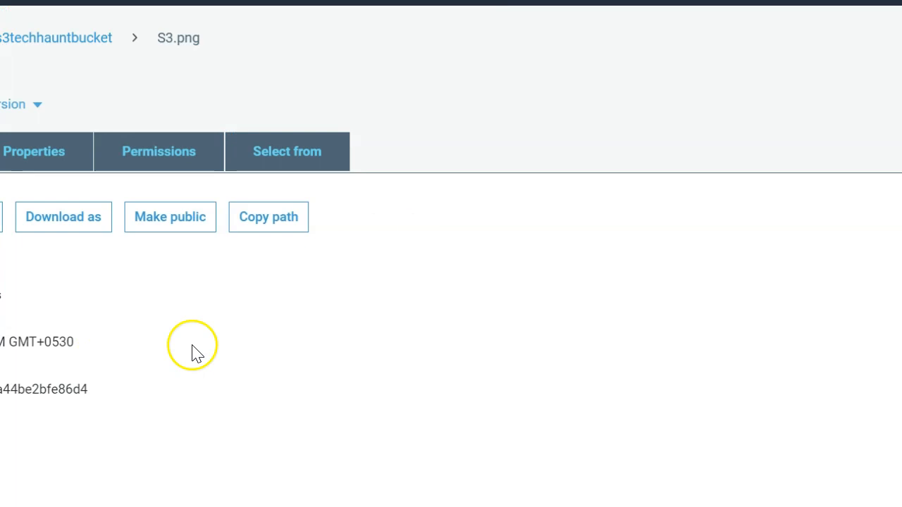
# Test public access to S3.png by opening its object URL, then return to the object's page.
pyautogui.scroll(-2, 193, 345)
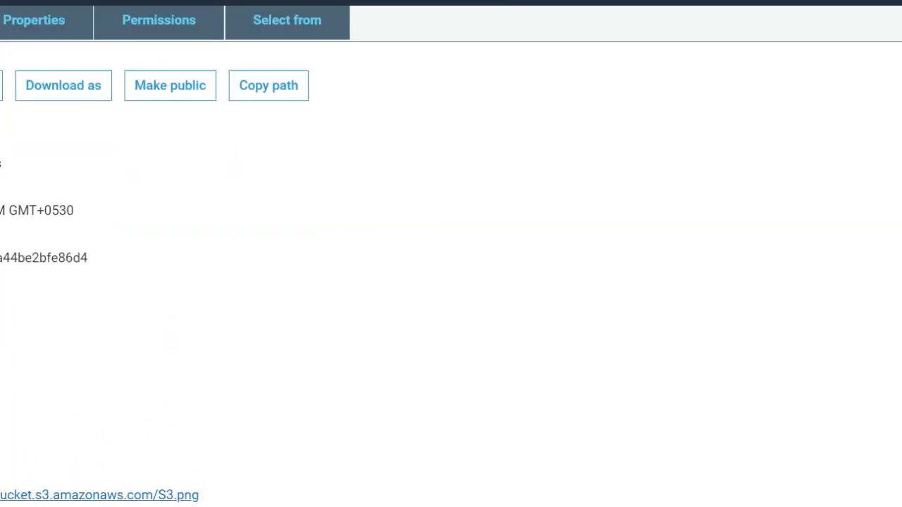
pyautogui.click(109, 1)
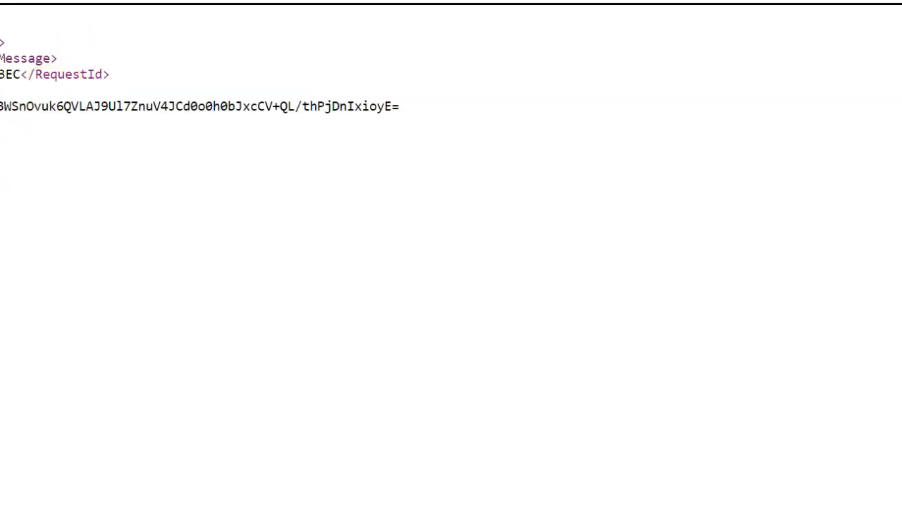
pyautogui.hotkey('ctrl', 'shift', 'Tab')
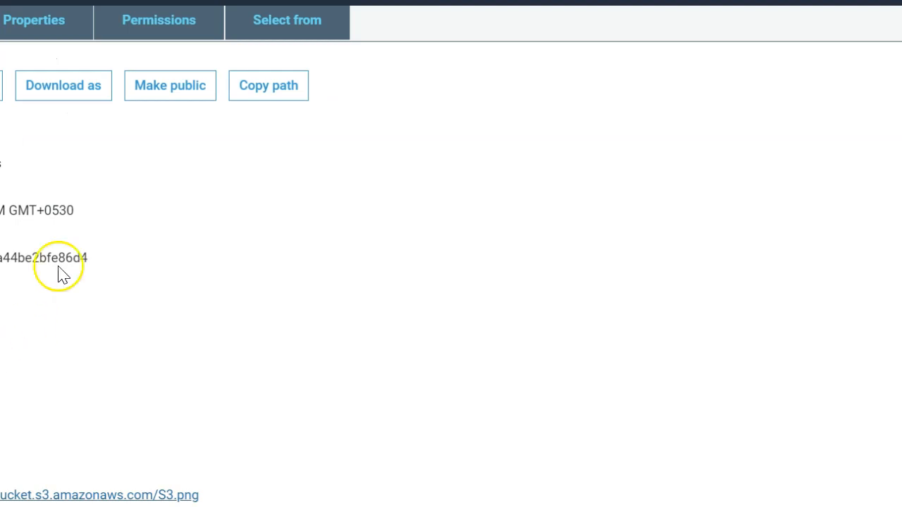
pyautogui.scroll(2, 42, 279)
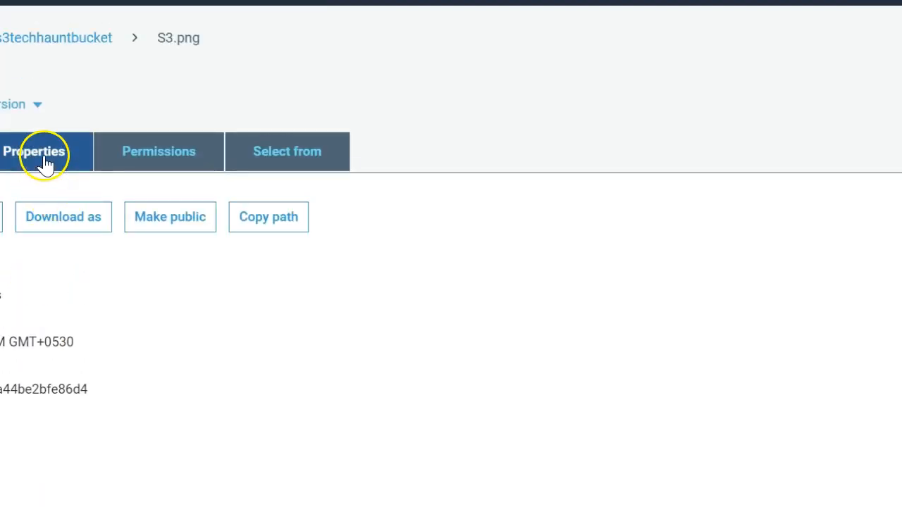
# Select Read object access for Everyone in the permissions of S3.png.
pyautogui.scroll(-2, 139, 356)
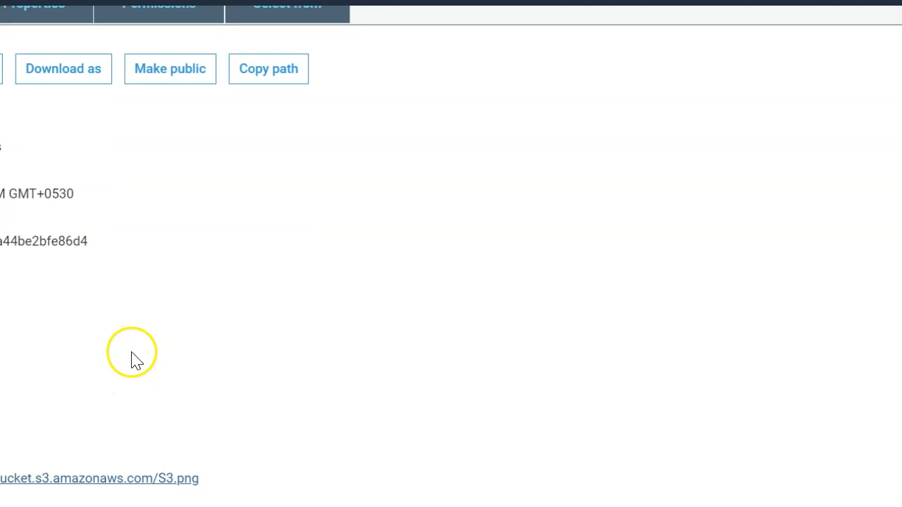
pyautogui.scroll(2, 133, 358)
pyautogui.click(170, 165)
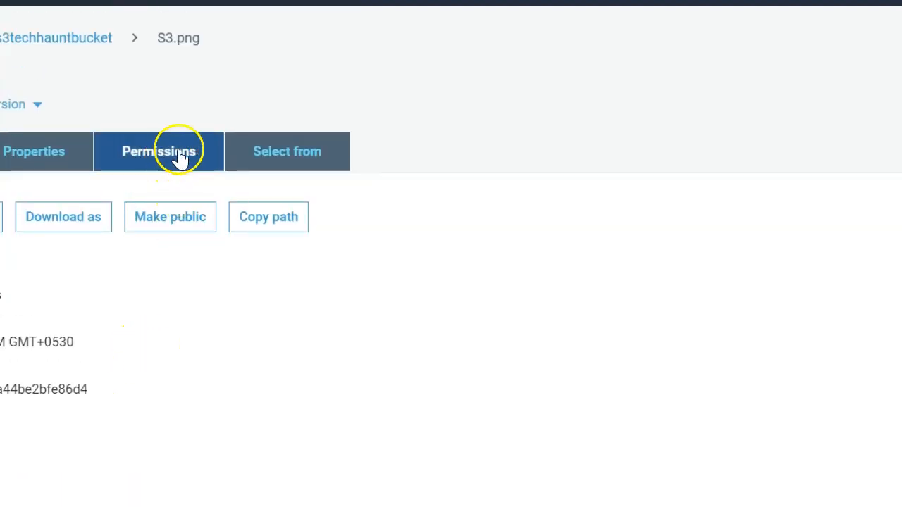
pyautogui.scroll(-1, 150, 321)
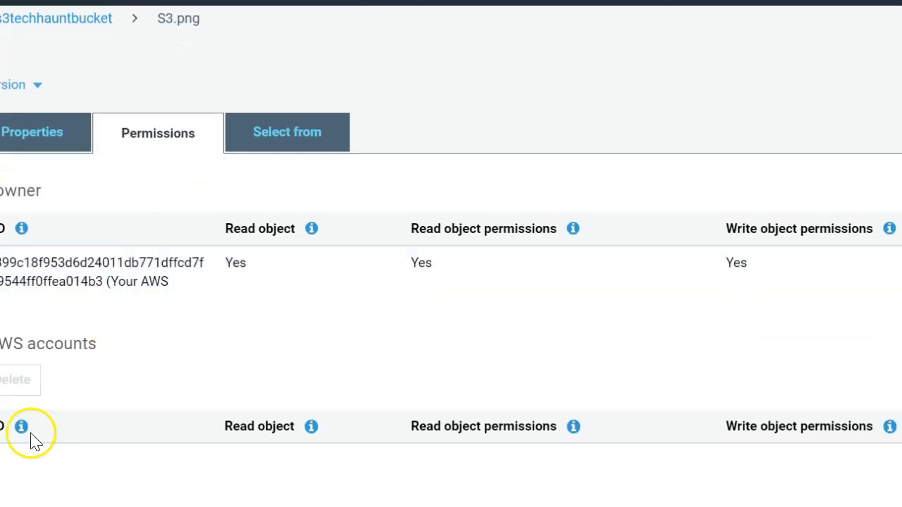
pyautogui.scroll(-2, 33, 433)
pyautogui.click(494, 462)
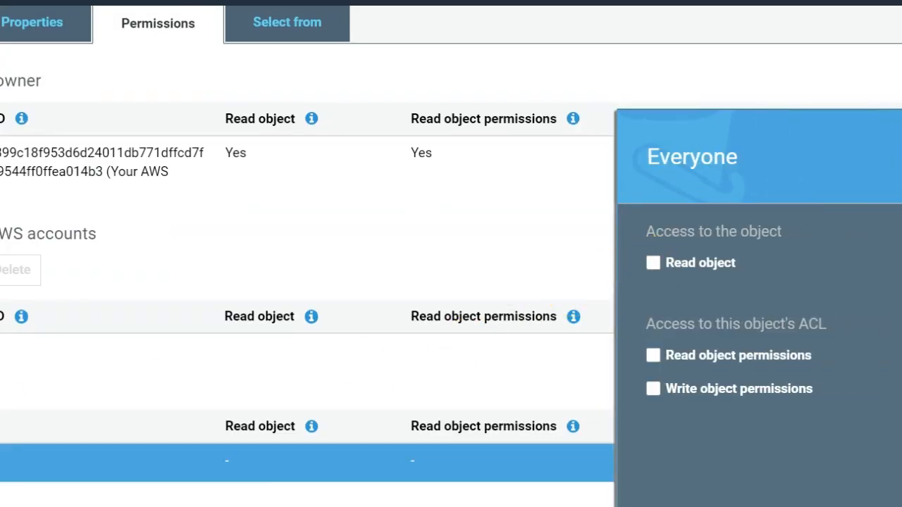
pyautogui.click(655, 266)
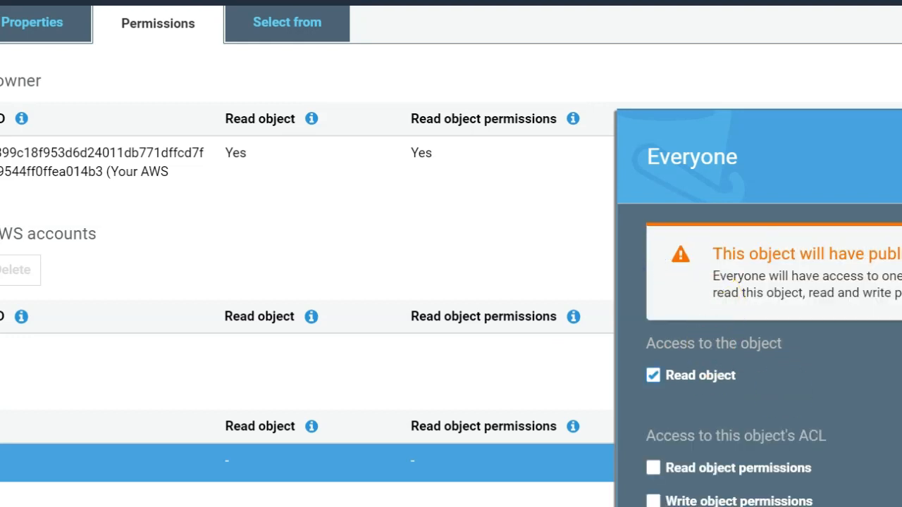
pyautogui.click(399, 362)
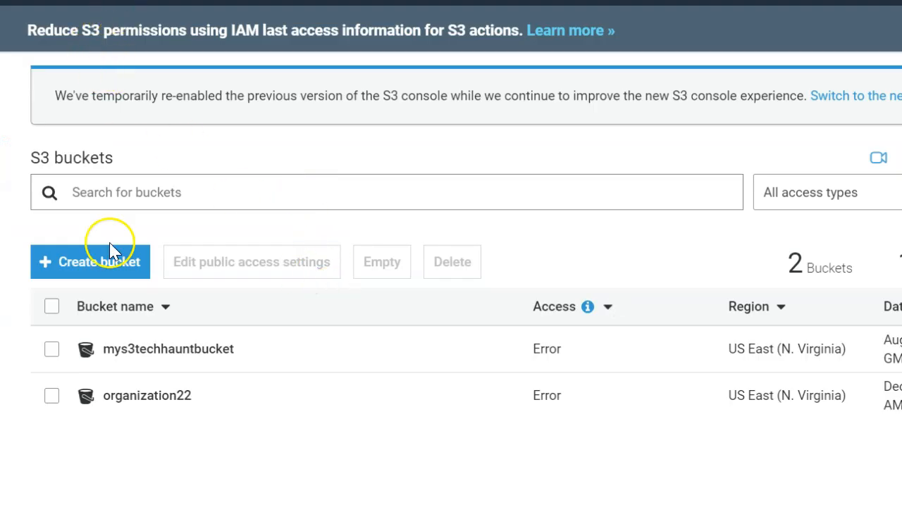
# Open the mys3techhauntbucket bucket again and upload the file pp.jpg to it.
pyautogui.click(157, 352)
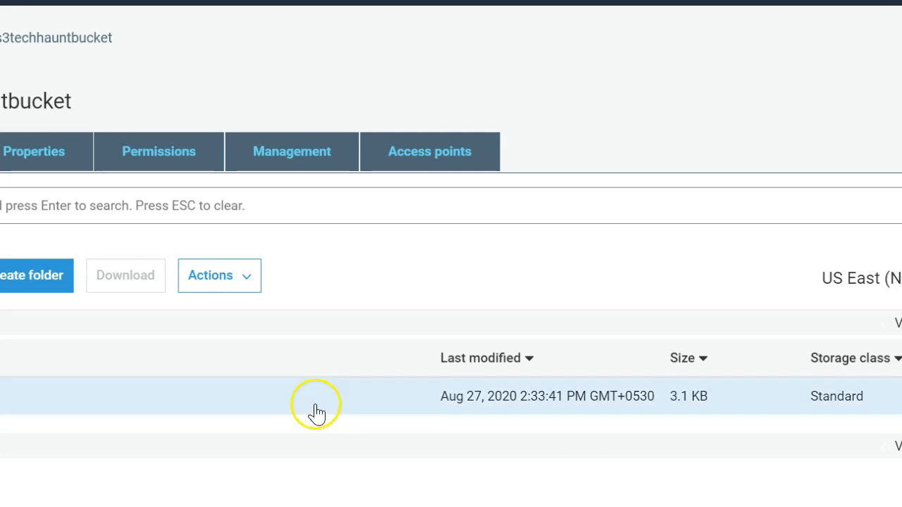
pyautogui.scroll(-3, 317, 413)
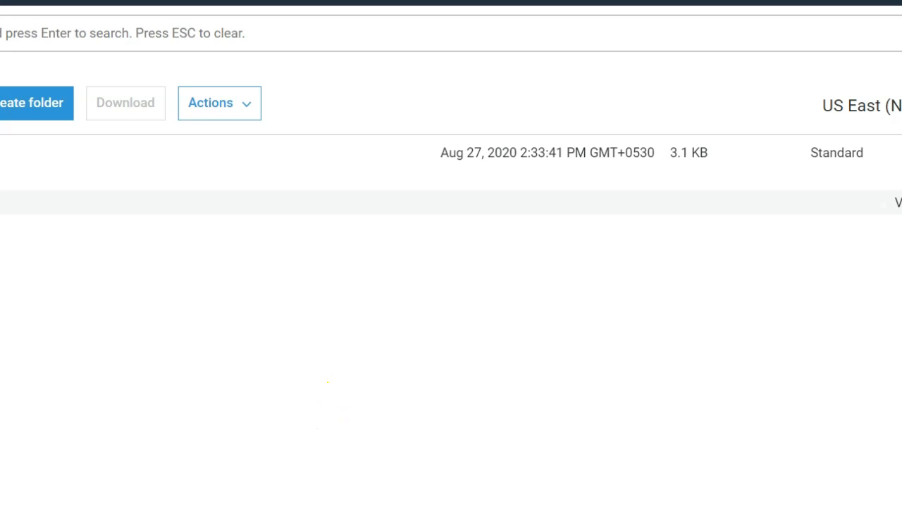
pyautogui.moveTo(684, 373); pyautogui.dragTo(124, 314)
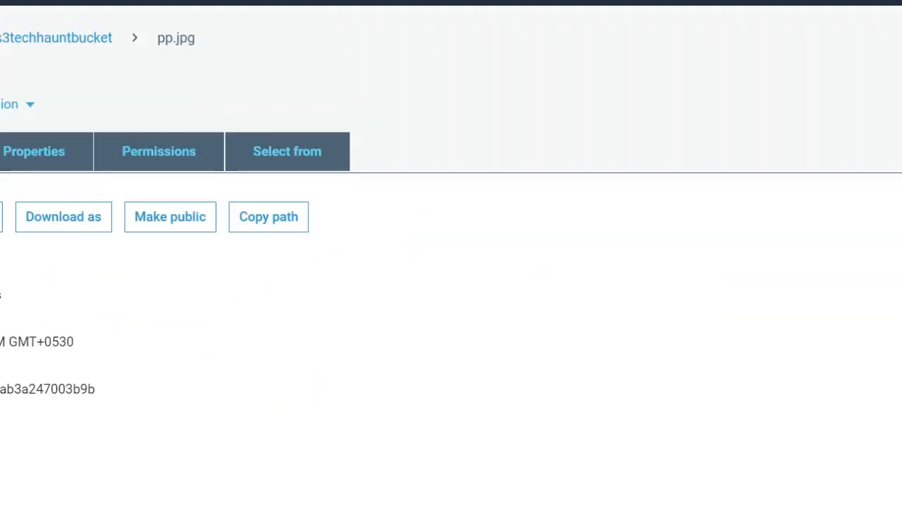
# Check the permissions of pp.jpg and go back to the bucket's object list.
pyautogui.click(167, 160)
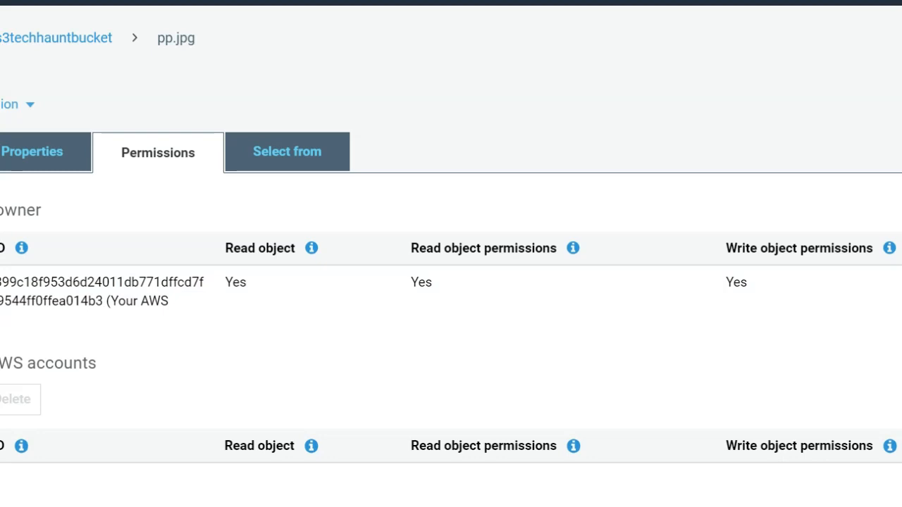
pyautogui.click(70, 41)
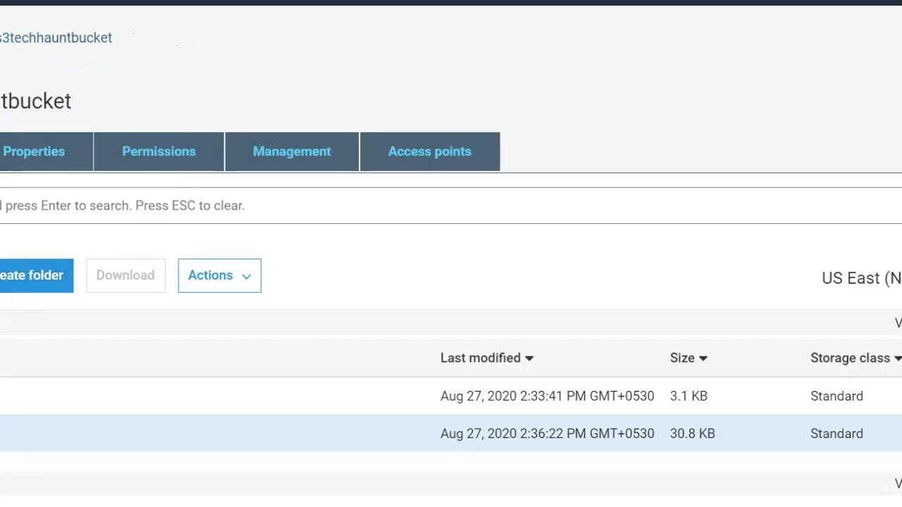
pyautogui.click(3, 434)
# Open the bucket policy editor in the permissions of mys3techhauntbucket.
pyautogui.click(169, 151)
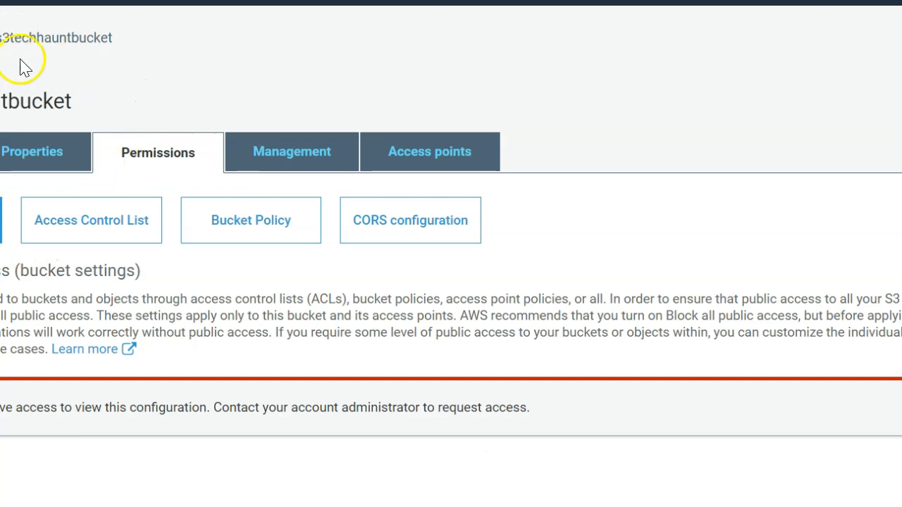
pyautogui.click(252, 224)
pyautogui.scroll(-2, 258, 215)
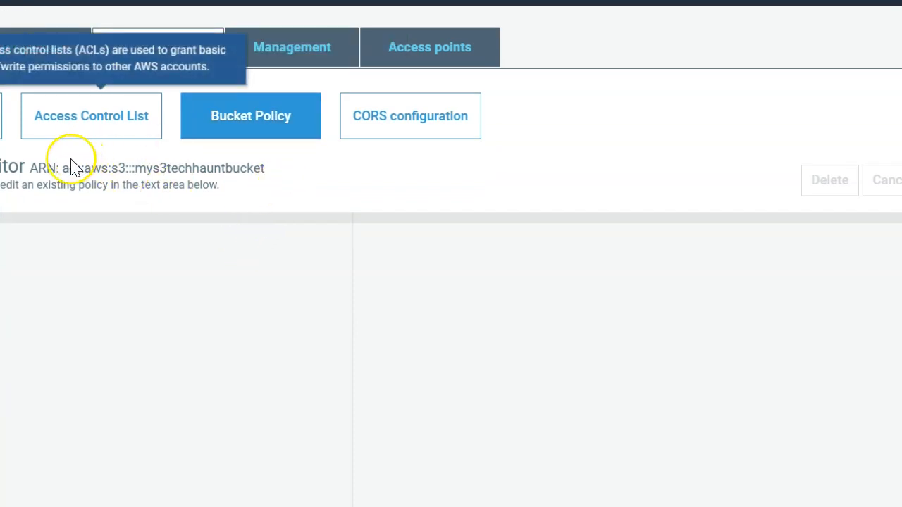
# Examine the bucket's ARN in the bucket policy editor.
pyautogui.moveTo(62, 168); pyautogui.dragTo(272, 171)
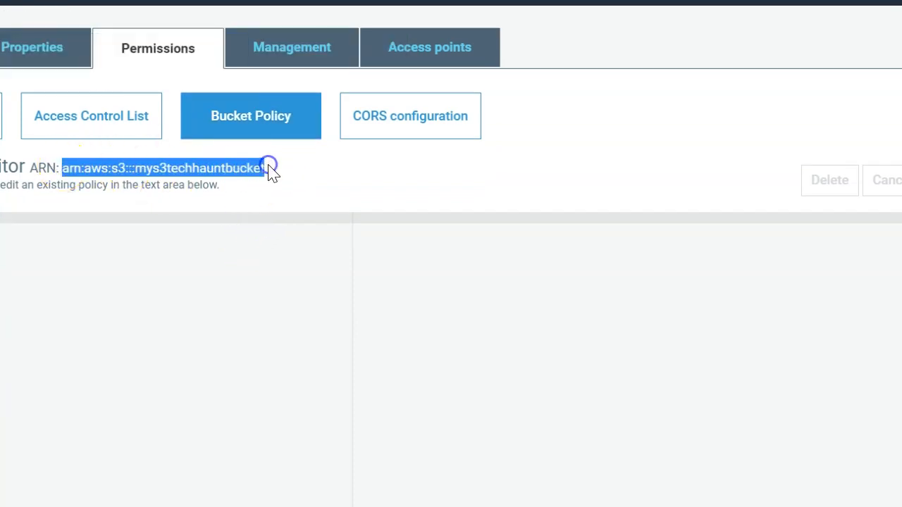
pyautogui.click(279, 169)
pyautogui.moveTo(63, 169); pyautogui.dragTo(270, 171)
pyautogui.click(275, 182)
pyautogui.moveTo(2, 168); pyautogui.dragTo(271, 170)
pyautogui.click(326, 186)
pyautogui.click(269, 220)
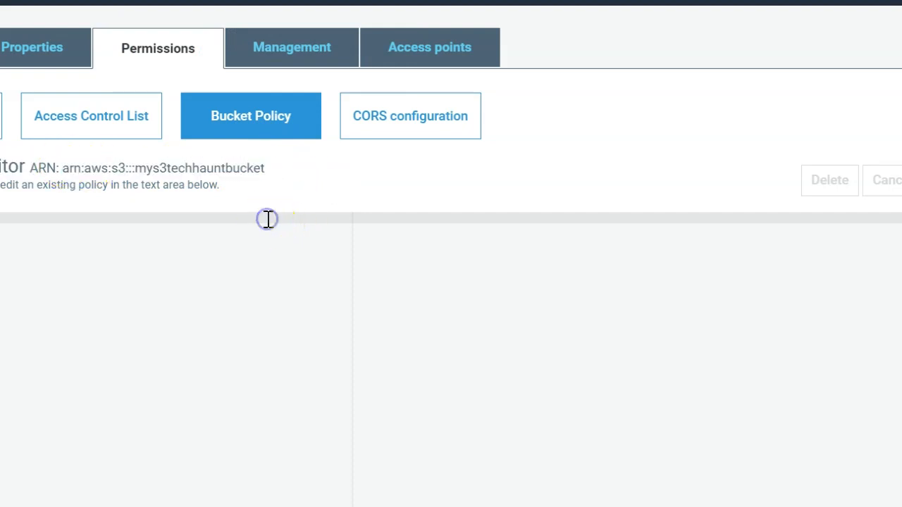
# Paste into the editor the policy "Policy1", version 2012-10-17, allowing s3:GetObject on arn:aws:s3:::mys3techhauntbucket/*.
pyautogui.scroll(-1, 121, 336)
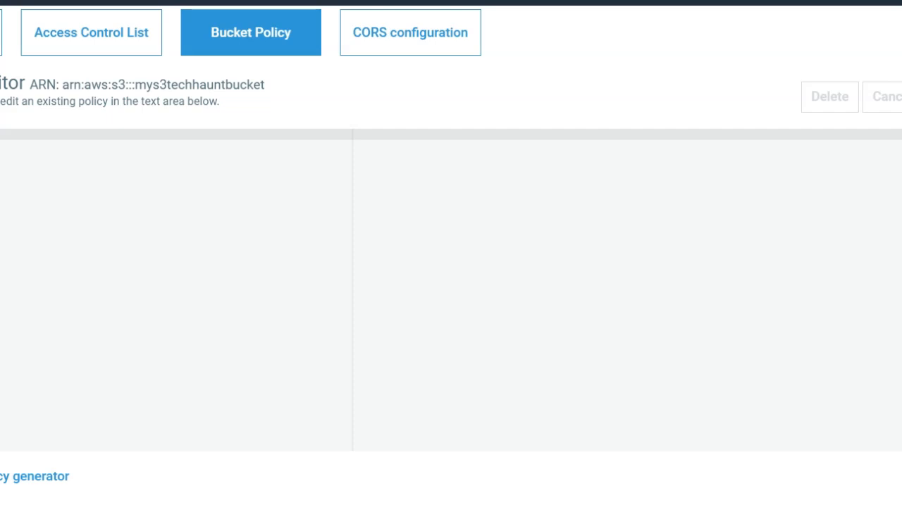
pyautogui.click(10, 155)
pyautogui.hotkey('ctrl', 'v')
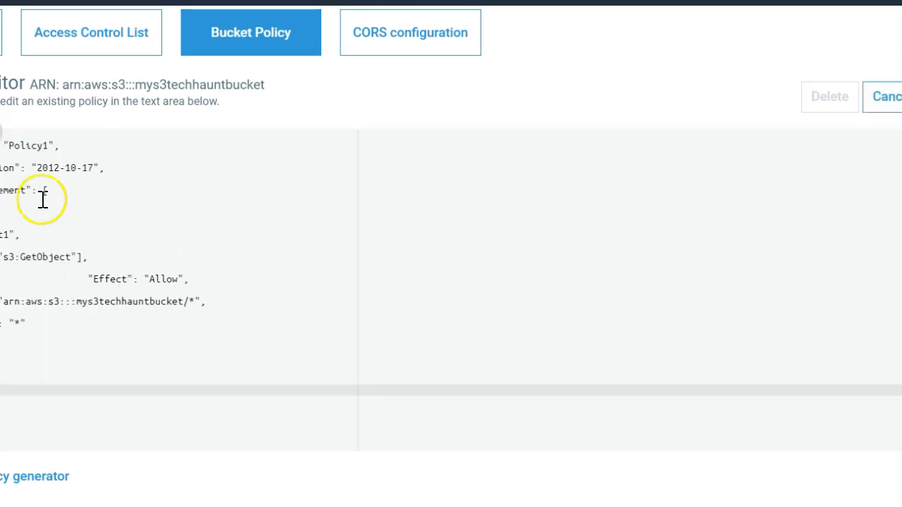
pyautogui.scroll(2, 44, 199)
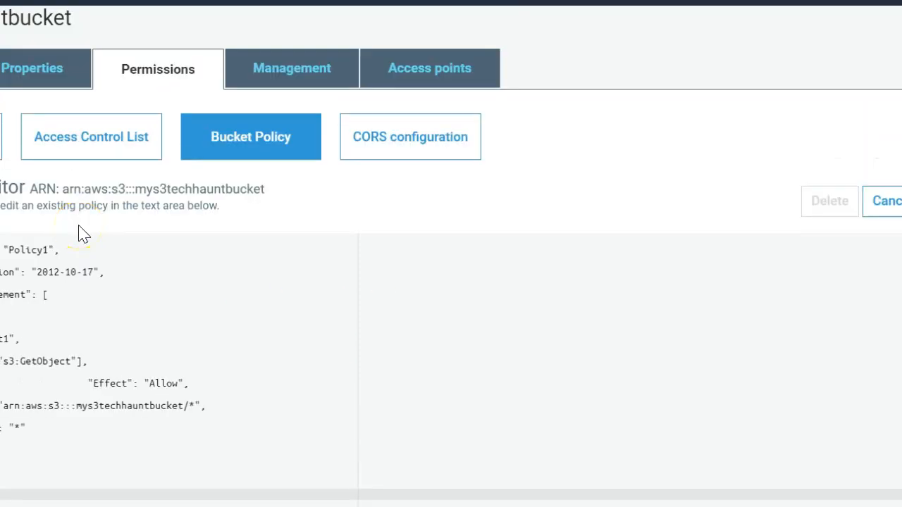
pyautogui.scroll(-1, 106, 353)
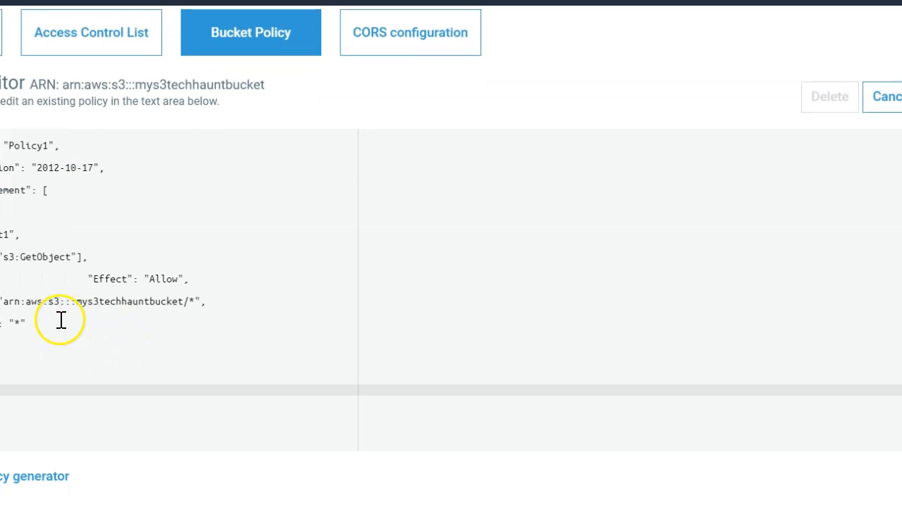
# Examine the pasted policy's effect, its resource ARN and the line set to "*".
pyautogui.moveTo(61, 320); pyautogui.dragTo(0, 322)
pyautogui.click(127, 322)
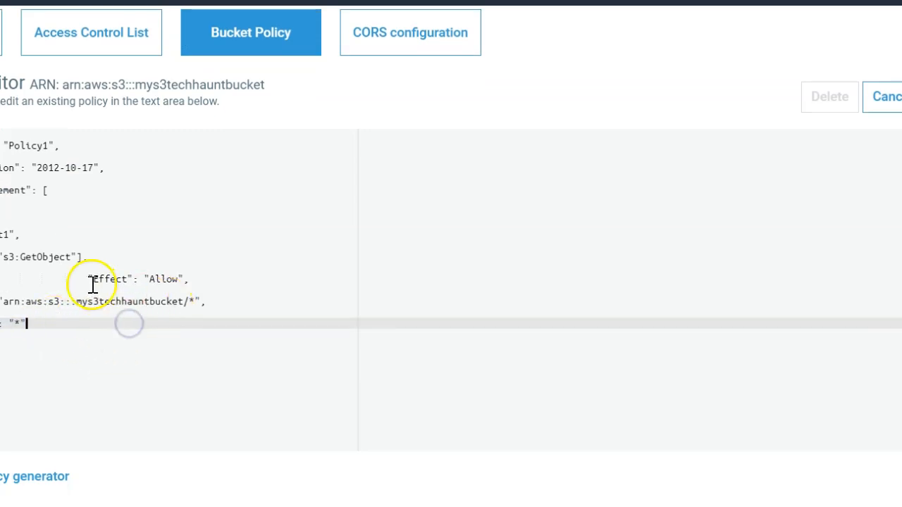
pyautogui.moveTo(91, 286); pyautogui.dragTo(250, 268)
pyautogui.click(146, 320)
pyautogui.moveTo(0, 303); pyautogui.dragTo(233, 308)
pyautogui.click(160, 344)
pyautogui.moveTo(1, 301); pyautogui.dragTo(181, 302)
pyautogui.click(20, 320)
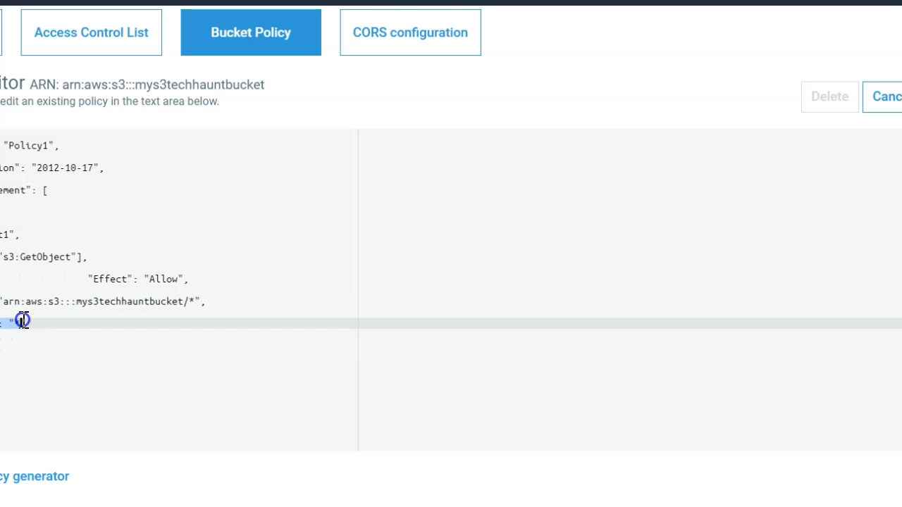
# Check the Allow effect and the s3:GetObject action in the pasted policy and save the bucket policy.
pyautogui.click(87, 338)
pyautogui.doubleClick(148, 282)
pyautogui.click(87, 283)
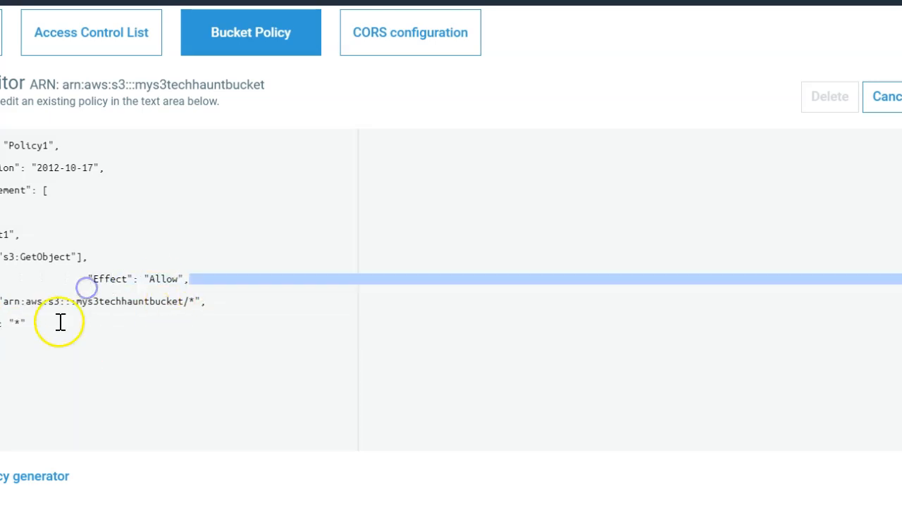
pyautogui.click(117, 354)
pyautogui.moveTo(1, 257); pyautogui.dragTo(44, 258)
pyautogui.click(55, 277)
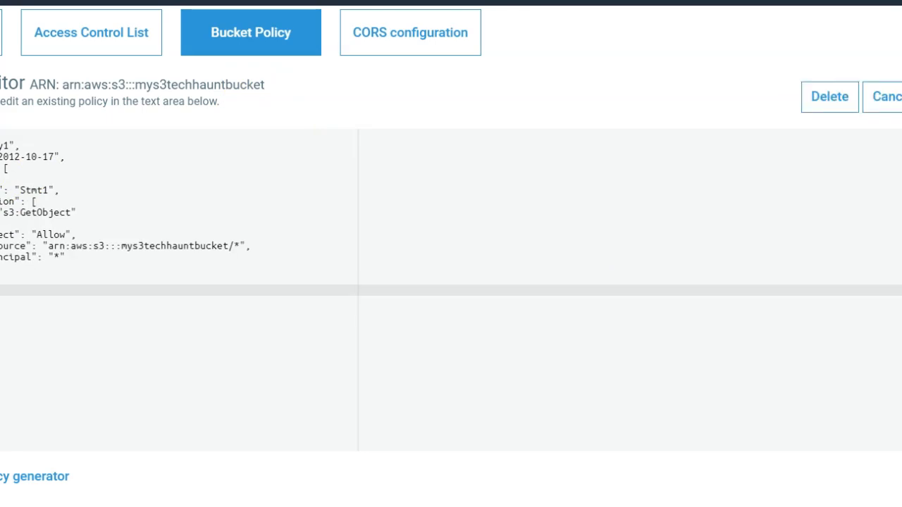
# Return to the object list of mys3techhauntbucket and open the overview of pp.jpg down to its object URL.
pyautogui.scroll(3, 211, 180)
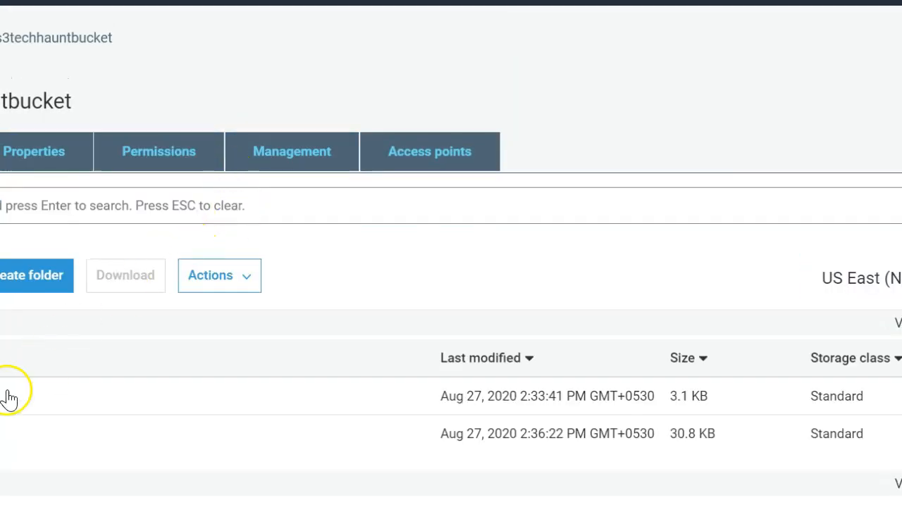
pyautogui.click(4, 433)
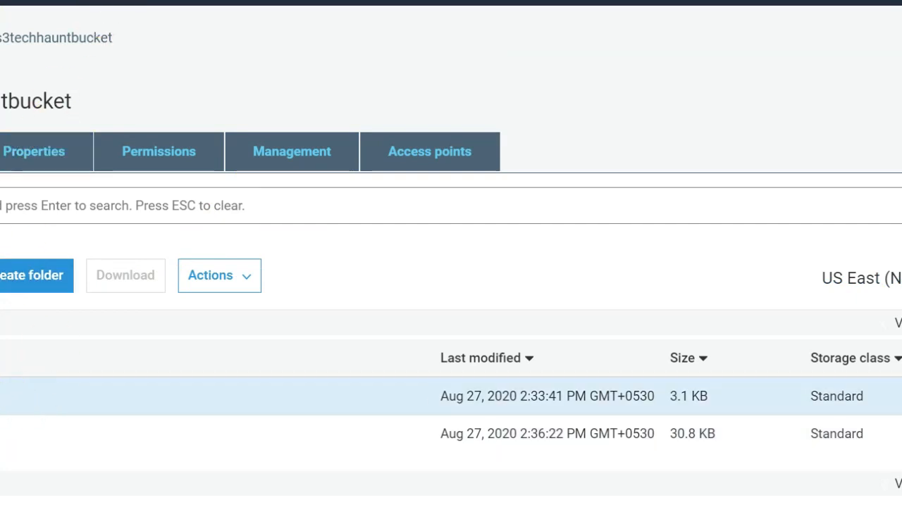
pyautogui.click(3, 434)
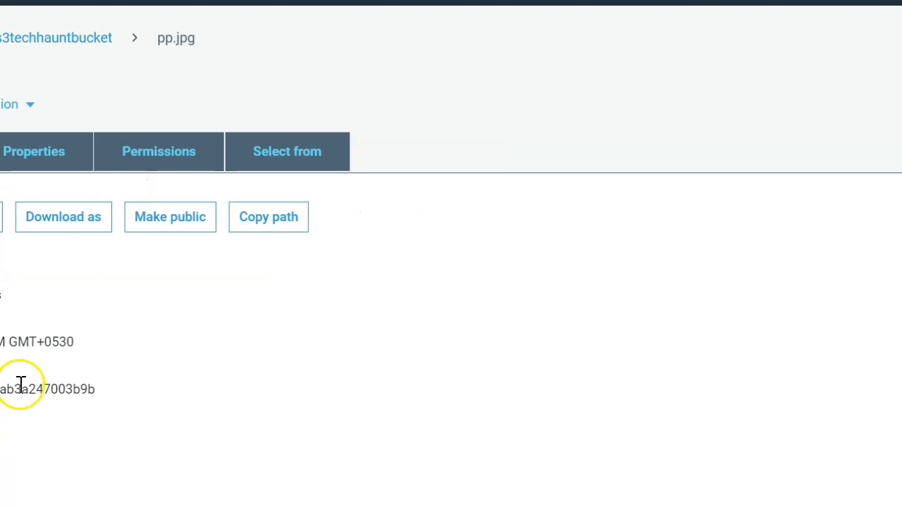
pyautogui.scroll(-2, 21, 382)
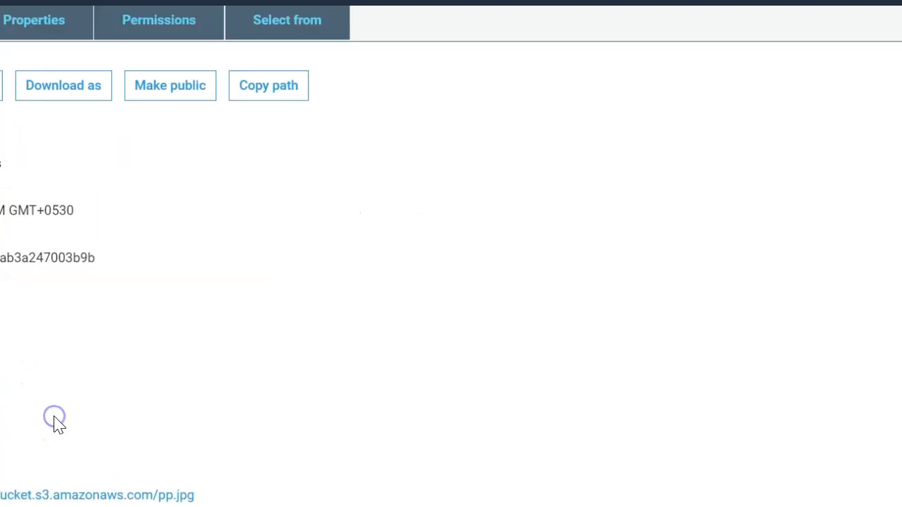
# Examine the object permissions of pp.jpg for the owner, other AWS accounts and the remaining grantees.
pyautogui.click(160, 21)
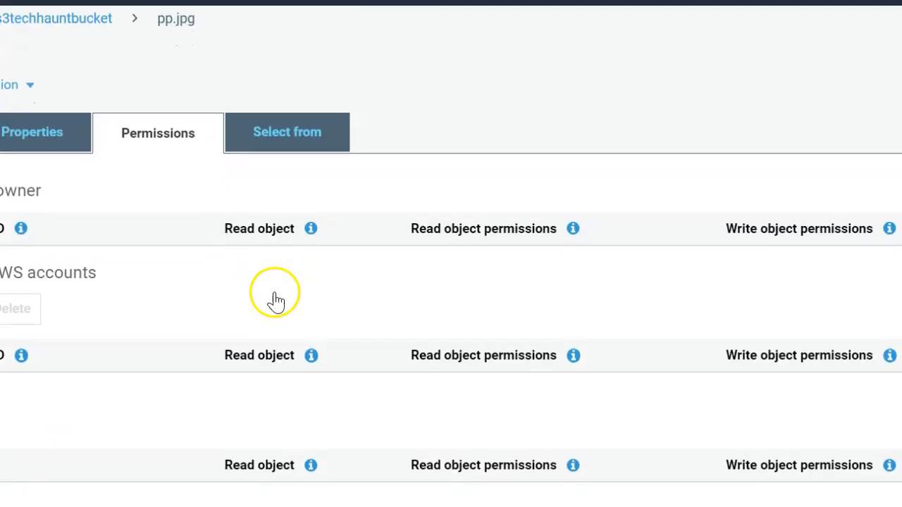
pyautogui.scroll(-2, 42, 451)
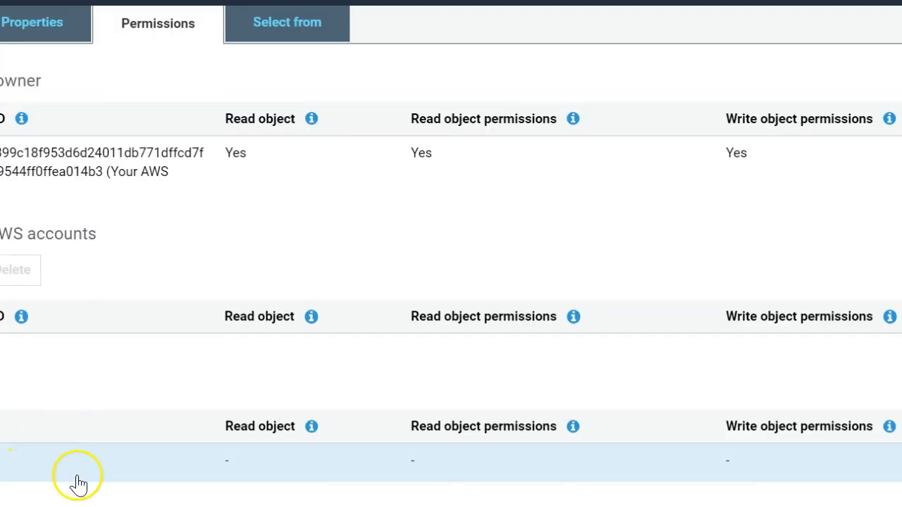
pyautogui.scroll(2, 312, 397)
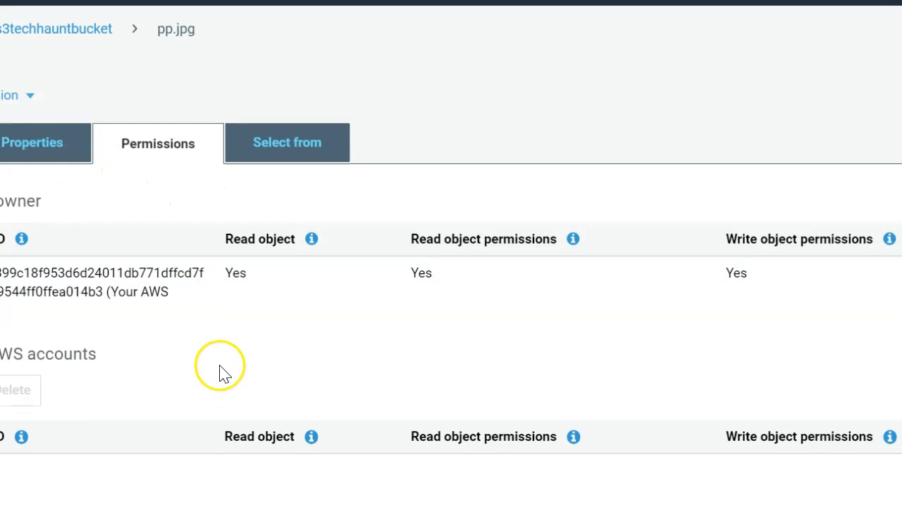
pyautogui.scroll(-2, 220, 374)
pyautogui.scroll(2, 28, 338)
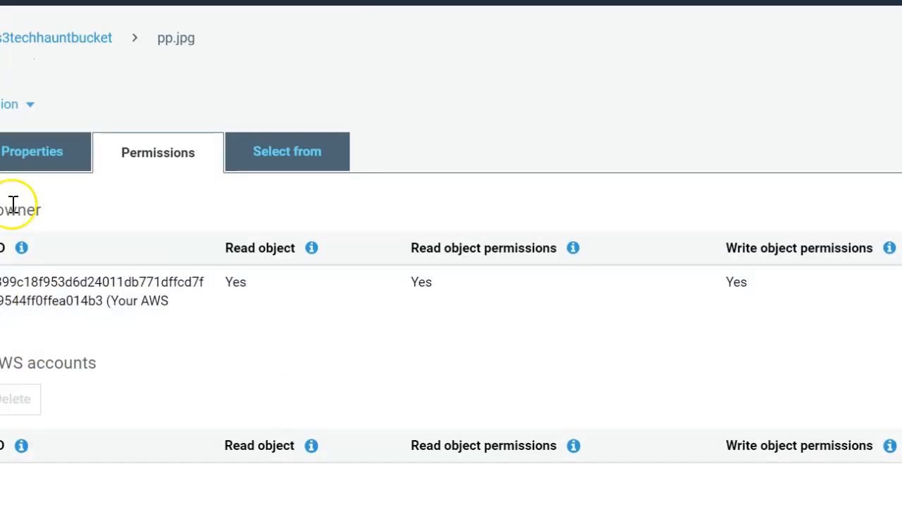
# Test public access to pp.jpg by opening the object URL from its overview, and close the displayed image.
pyautogui.click(2, 151)
pyautogui.scroll(-2, 53, 258)
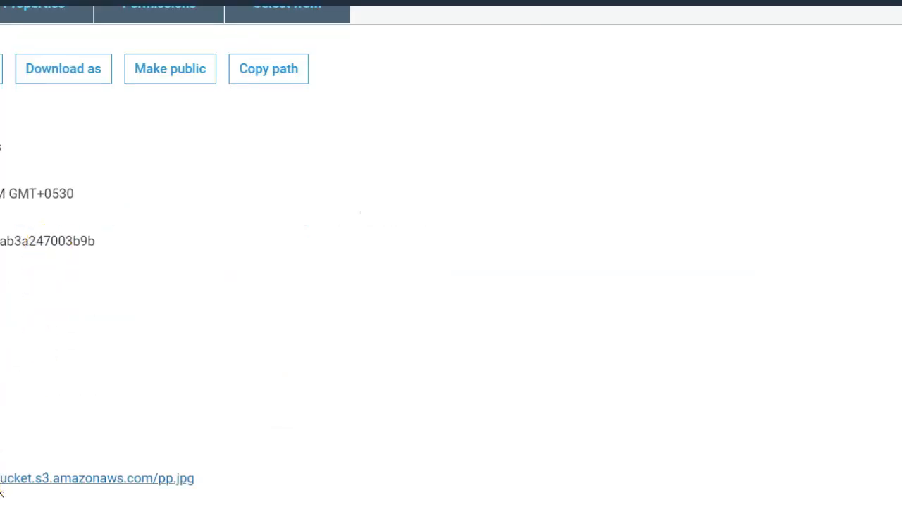
pyautogui.click(4, 479)
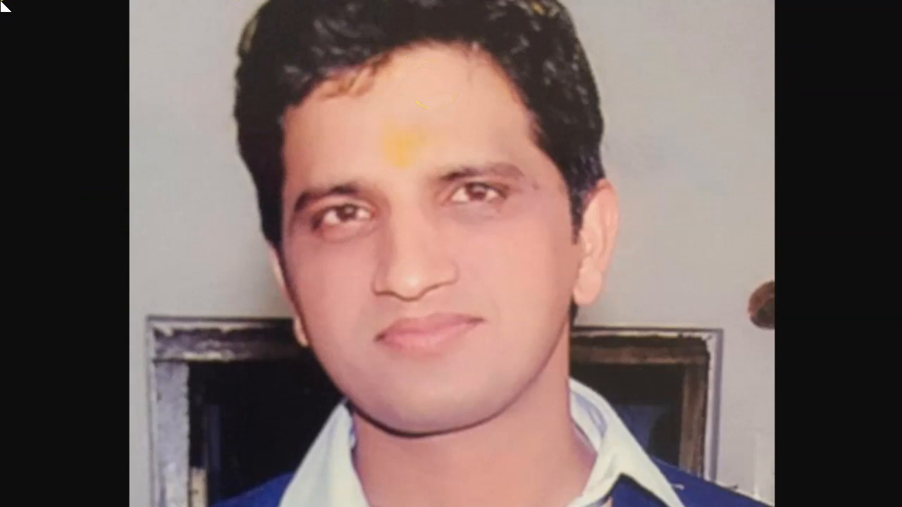
pyautogui.hotkey('ctrl', 'w')
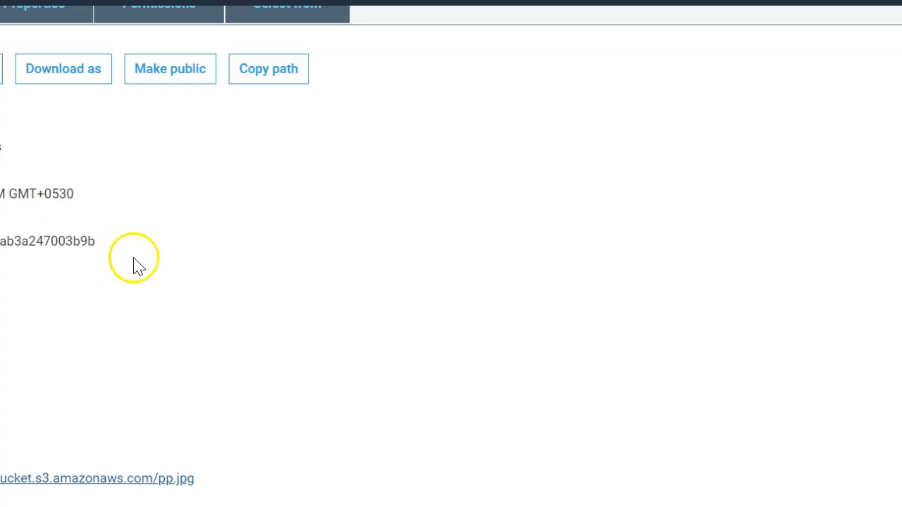
# Reopen the permissions of pp.jpg and review its read and write access entries.
pyautogui.scroll(3, 111, 173)
pyautogui.click(141, 116)
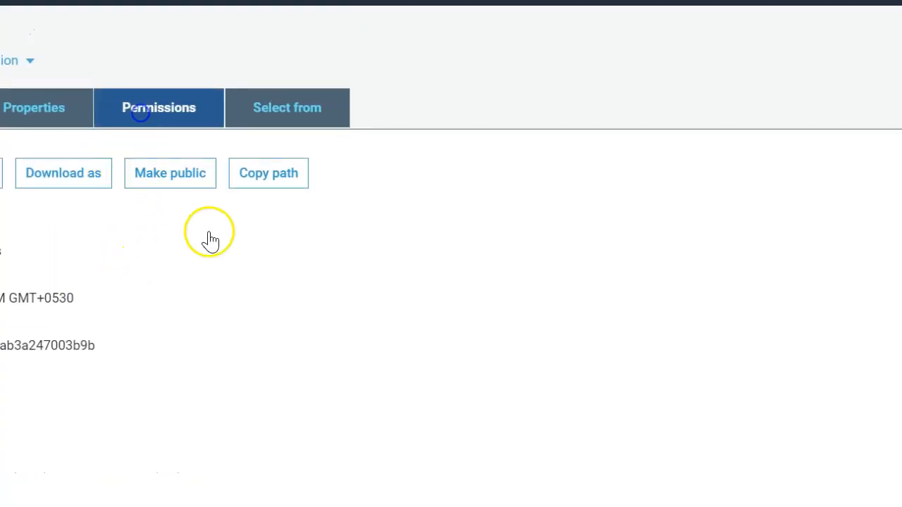
pyautogui.scroll(1, 209, 242)
pyautogui.scroll(-1, 187, 141)
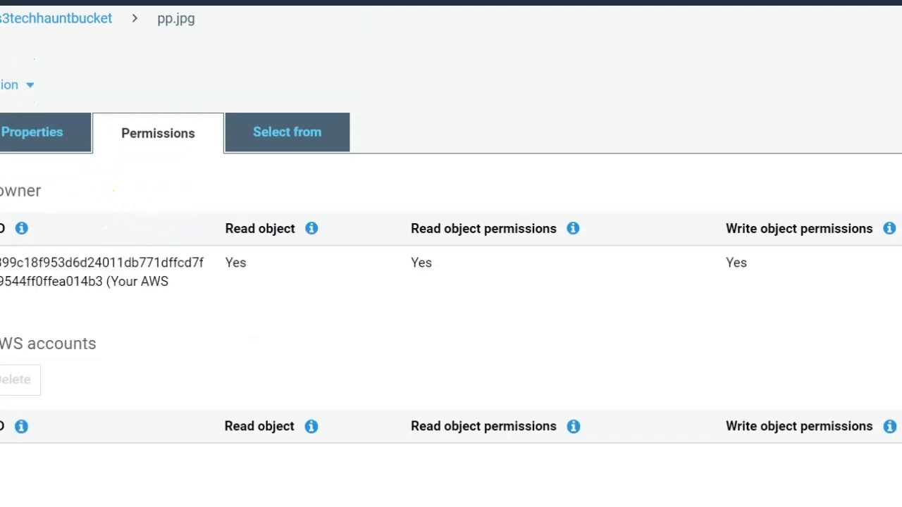